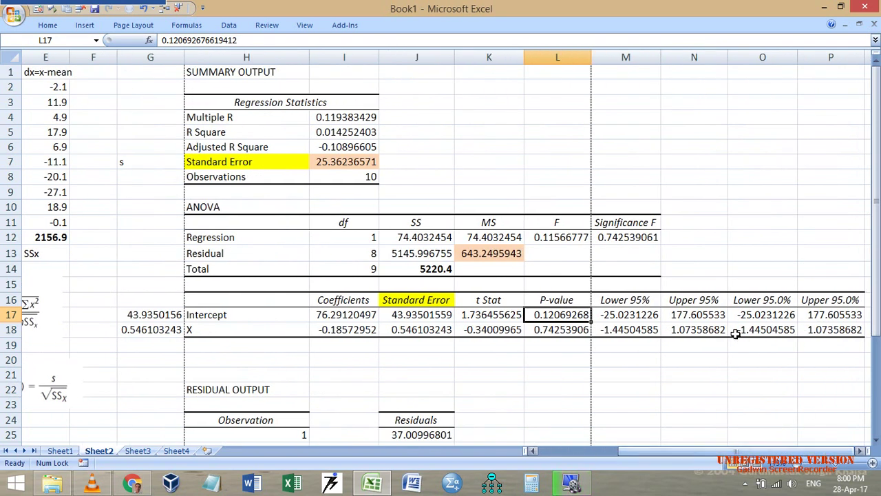
# - Delete the duplicate Lower 95.0% and Upper 95.0% columns in O16:P18 of the coefficients table
pyautogui.moveTo(771, 298); pyautogui.dragTo(823, 331)
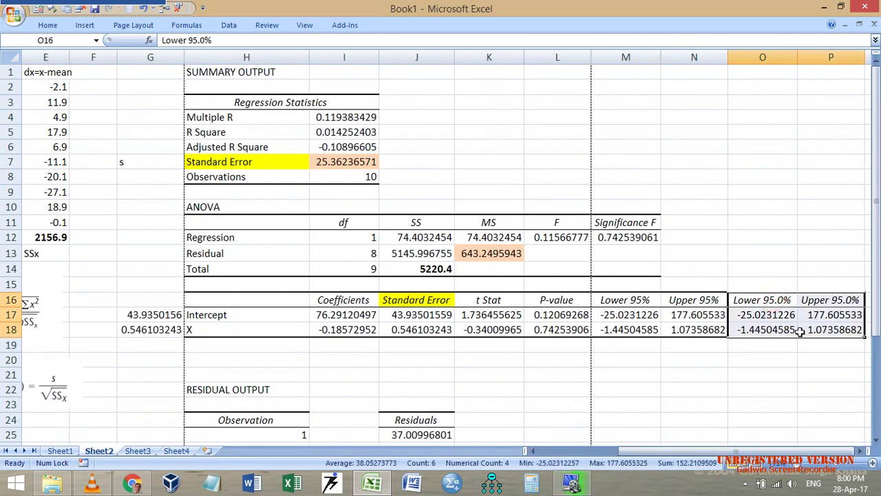
pyautogui.press('Delete')
pyautogui.click(672, 360)
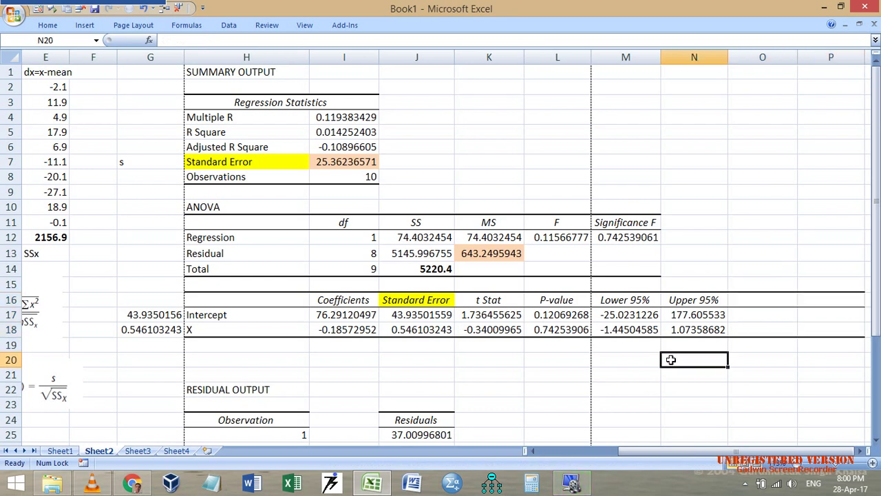
# - Calculate the intercept's two-tailed p-value in K4 with =TDIST(K17,I13,2) and compare it with the P-value in L17
pyautogui.moveTo(665, 455); pyautogui.dragTo(610, 456)
pyautogui.click(587, 119)
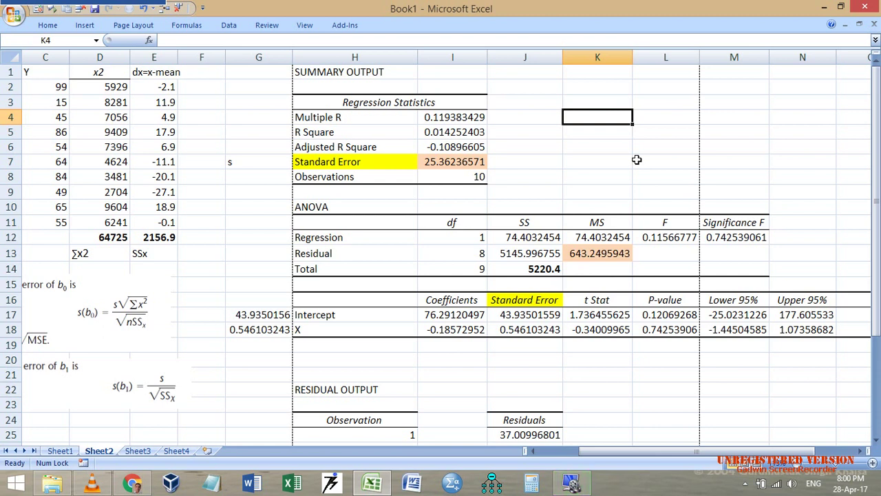
pyautogui.write('=tdi')
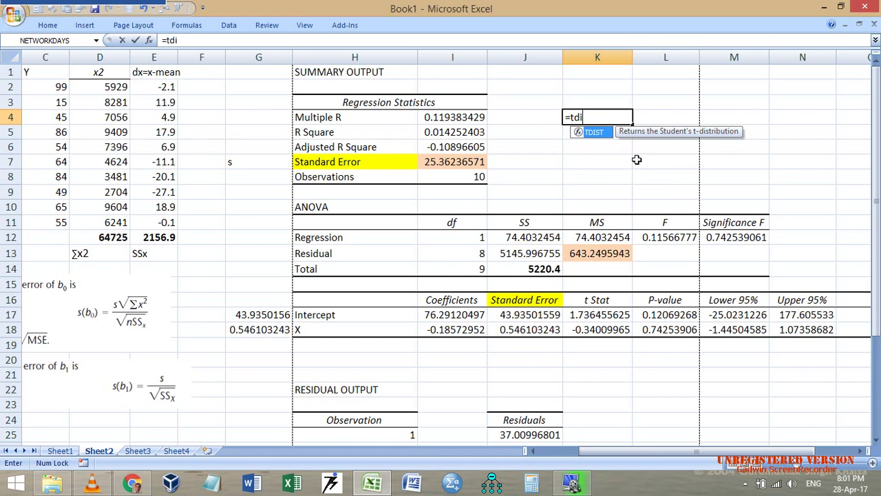
pyautogui.press('Tab')
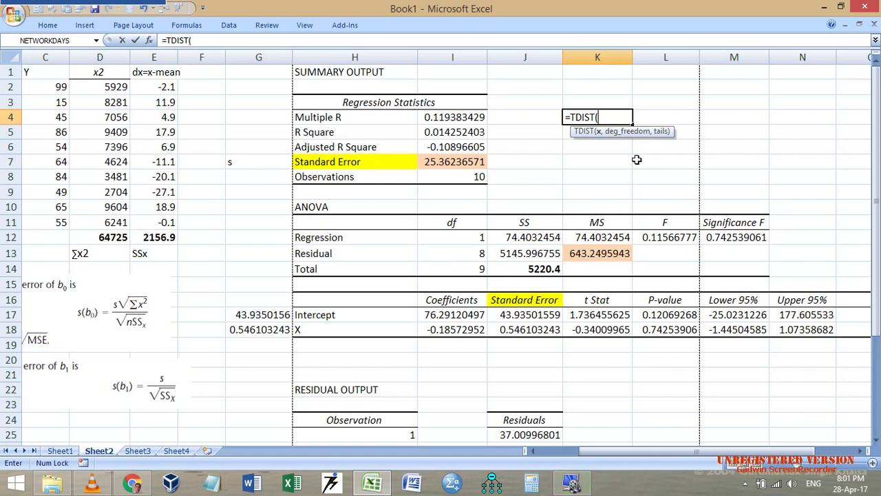
pyautogui.click(595, 315)
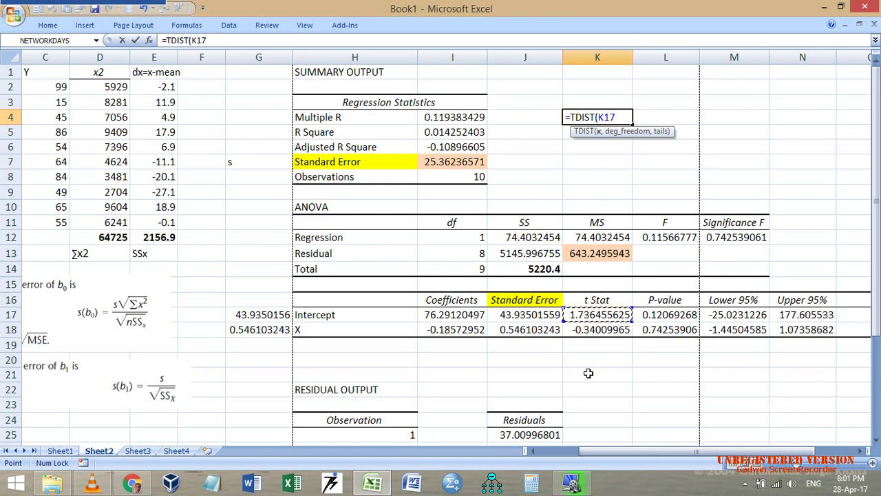
pyautogui.write(',')
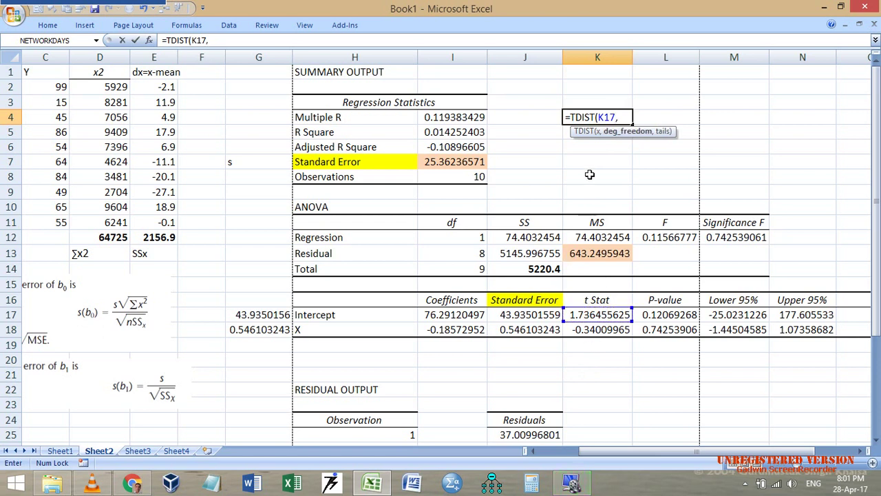
pyautogui.click(467, 253)
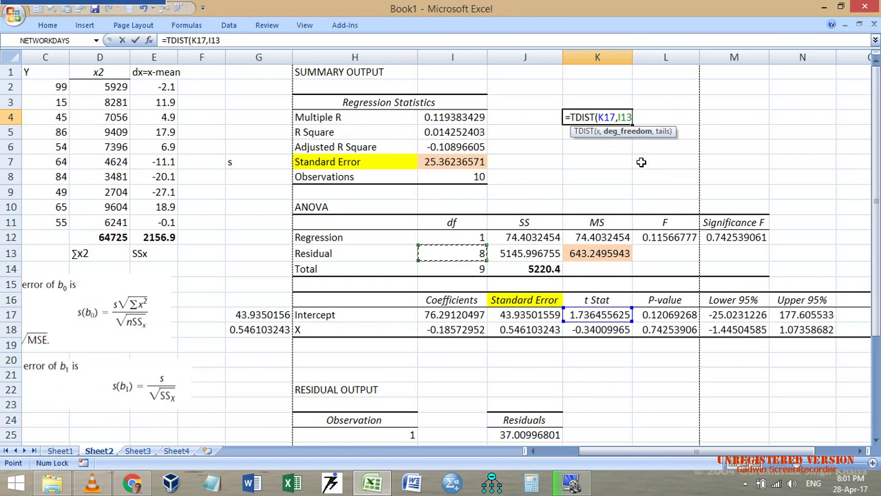
pyautogui.write(',2)')
pyautogui.press('Return')
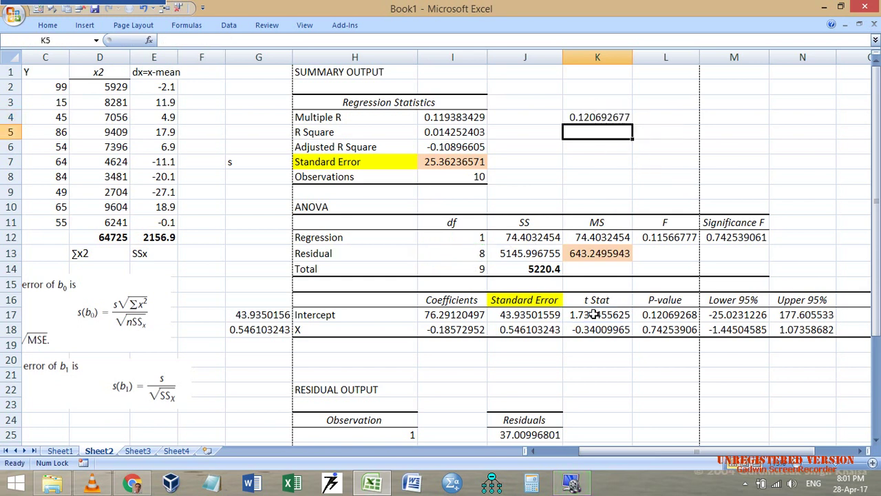
pyautogui.click(673, 314)
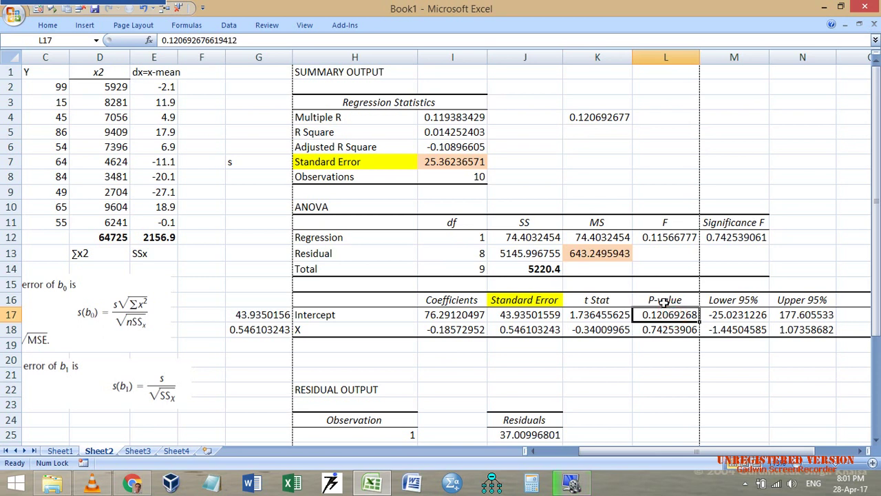
pyautogui.click(597, 118)
pyautogui.press('F2')
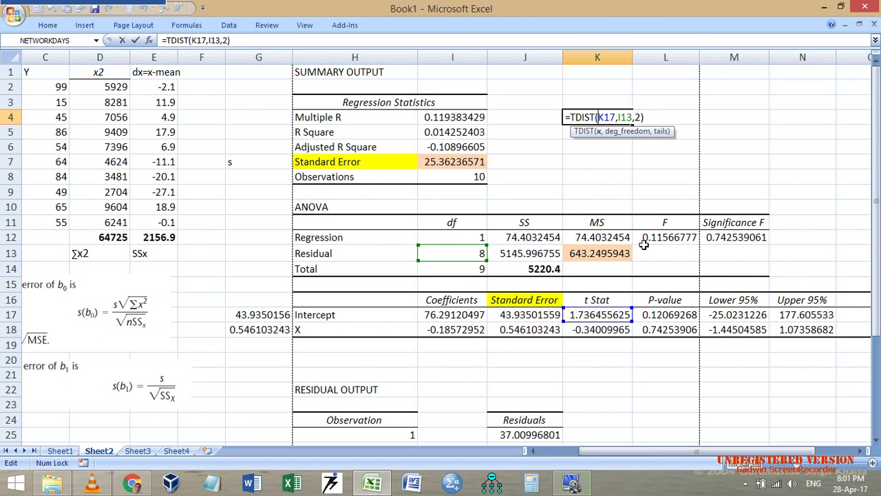
pyautogui.press('Return')
# - Compute the intercept's t statistic from its P-value in K5 with =TINV(L17,I13)
pyautogui.click(604, 132)
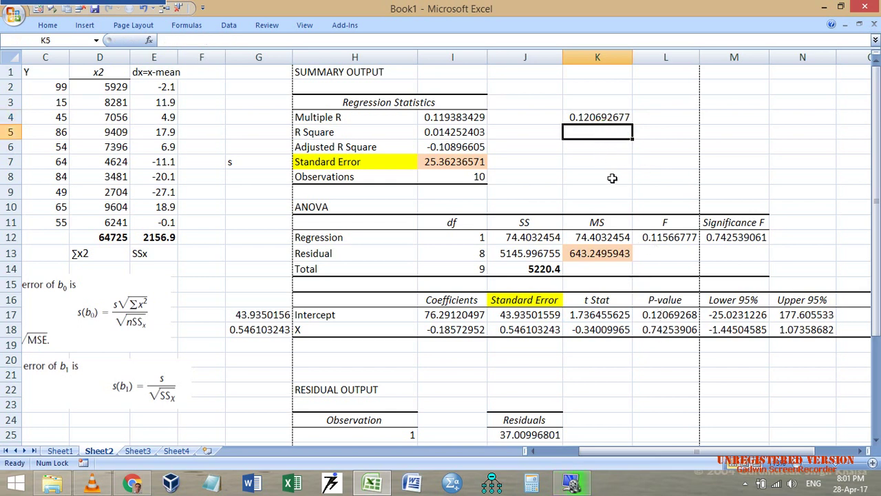
pyautogui.write('=')
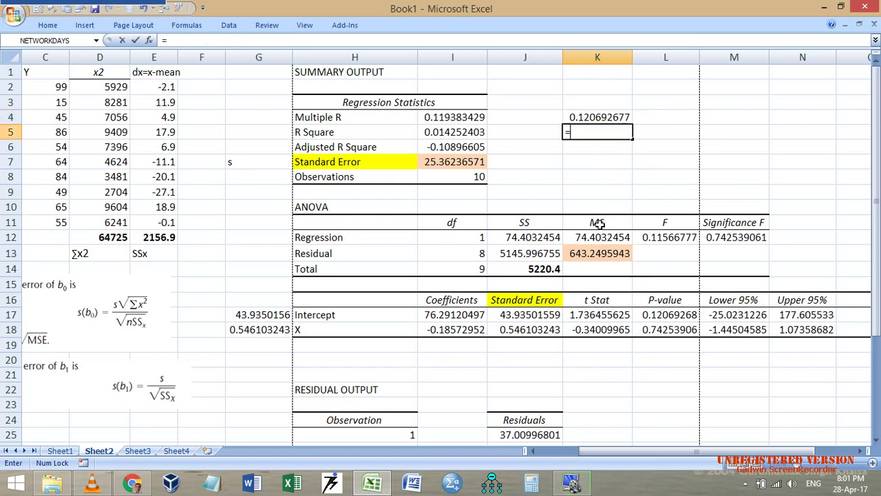
pyautogui.write('tin')
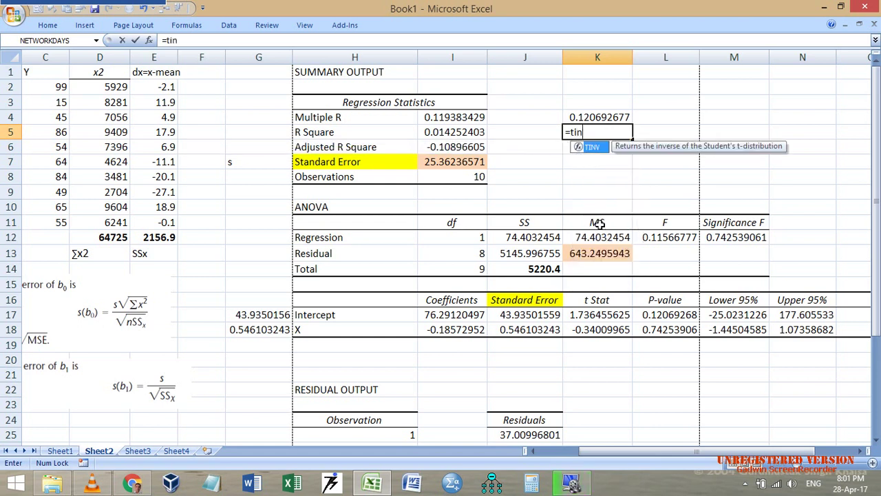
pyautogui.press('Tab')
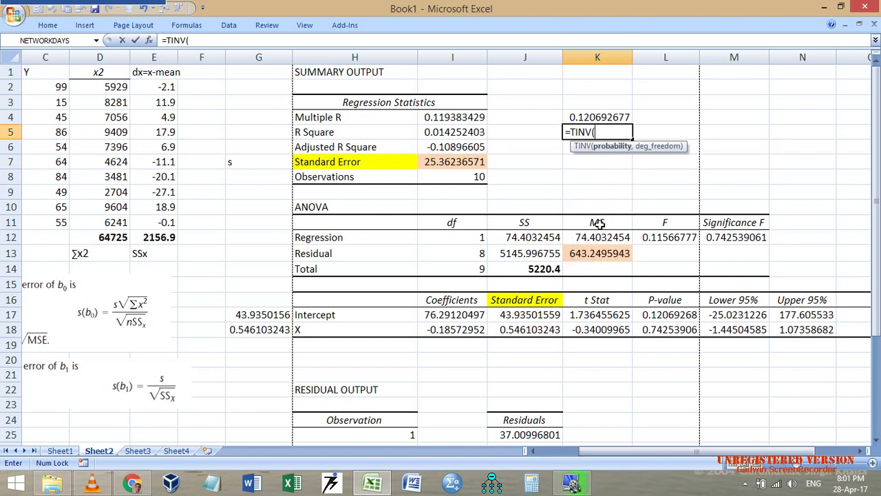
pyautogui.click(668, 314)
pyautogui.write(',')
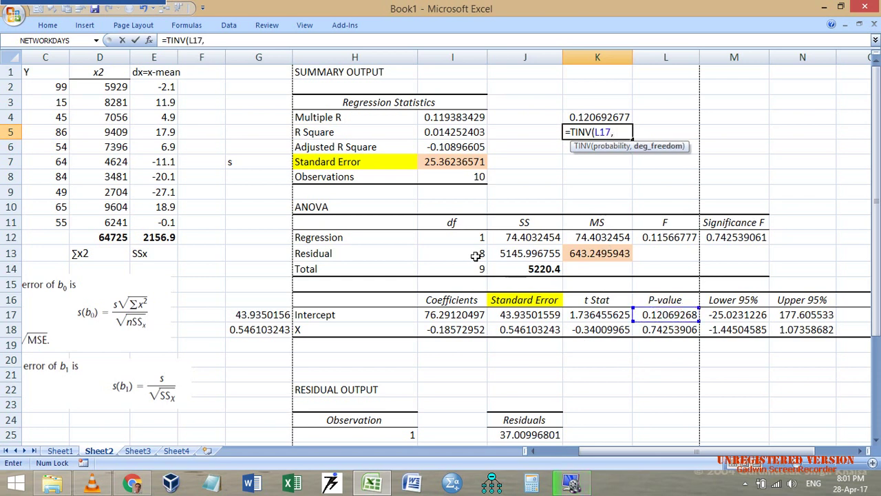
pyautogui.click(478, 254)
pyautogui.write(')')
pyautogui.press('Return')
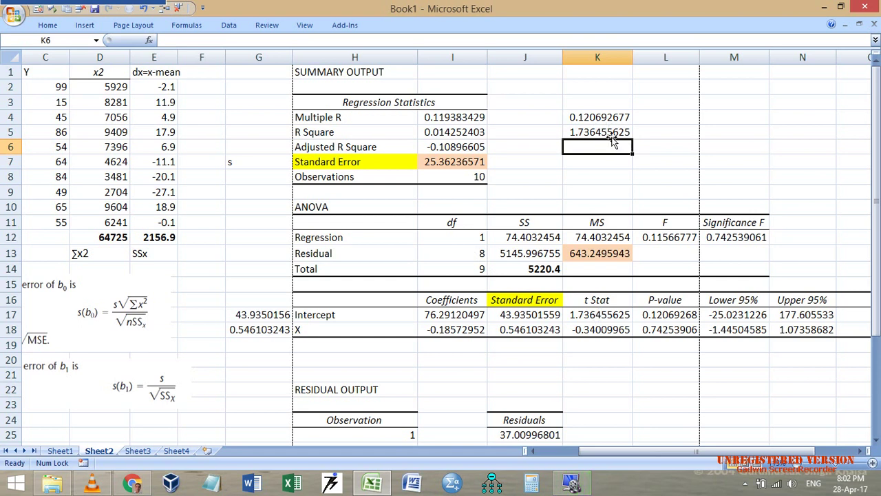
# - Clear the TDIST and TINV check results from K4:K6
pyautogui.moveTo(612, 117); pyautogui.dragTo(610, 132)
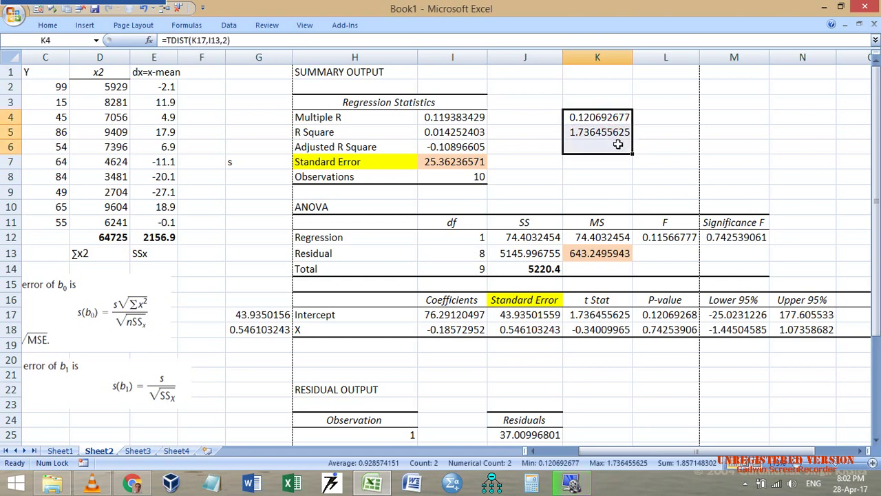
pyautogui.press('Delete')
pyautogui.press('Up')
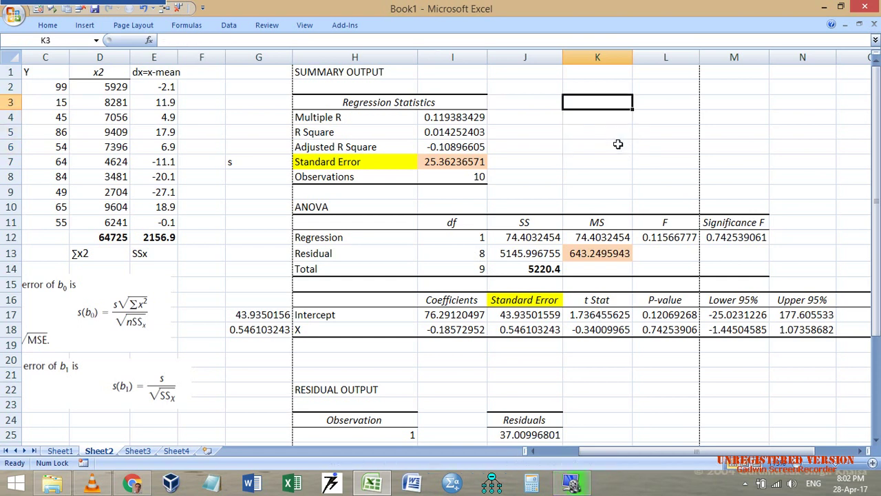
# - Label K3 as los and enter a significance level of 0.05 in L3
pyautogui.click(746, 318)
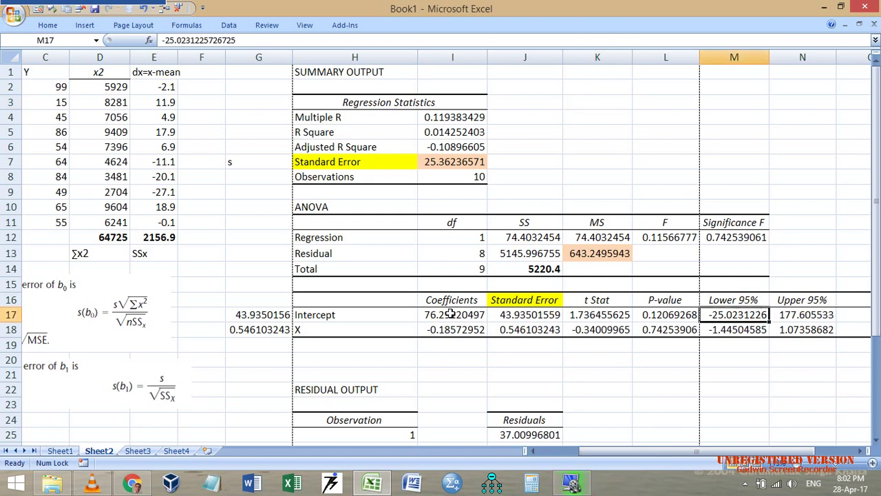
pyautogui.click(450, 314)
pyautogui.click(515, 316)
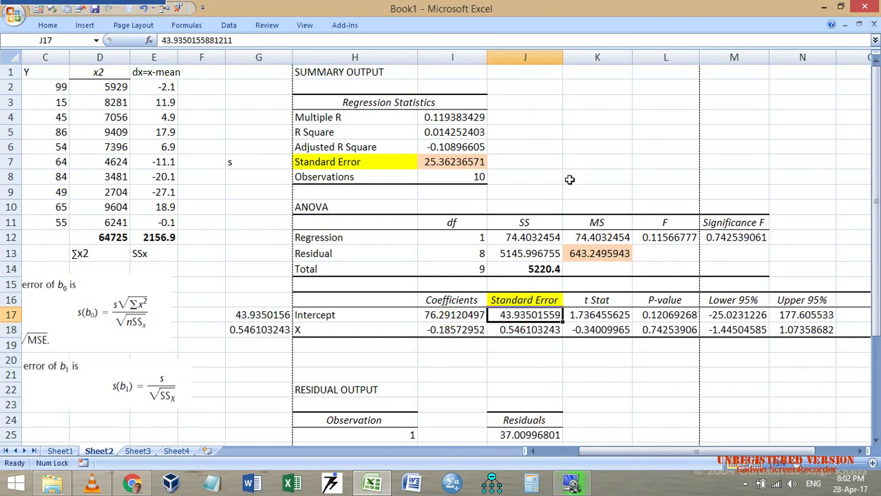
pyautogui.click(589, 100)
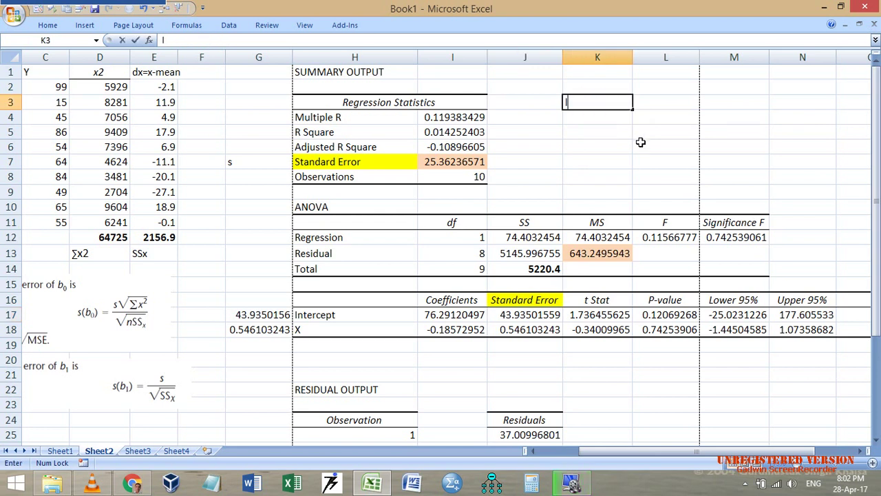
pyautogui.write('los')
pyautogui.press('Tab')
pyautogui.write('.')
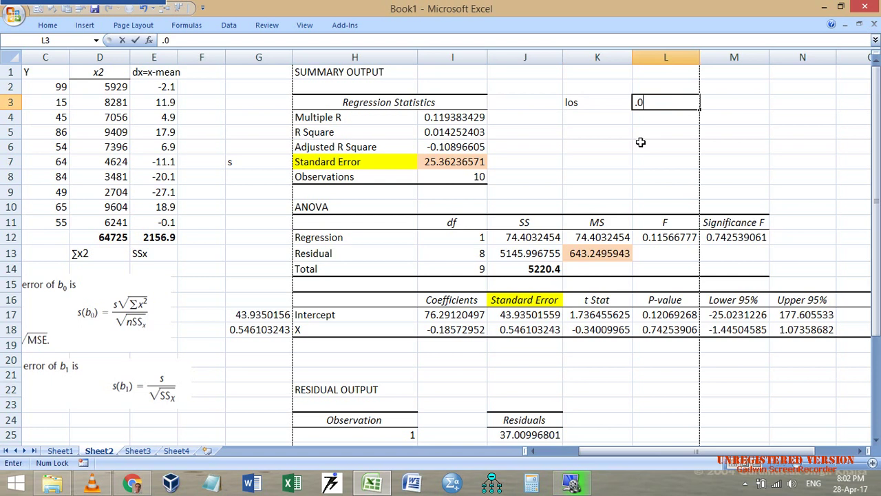
pyautogui.press('Return')
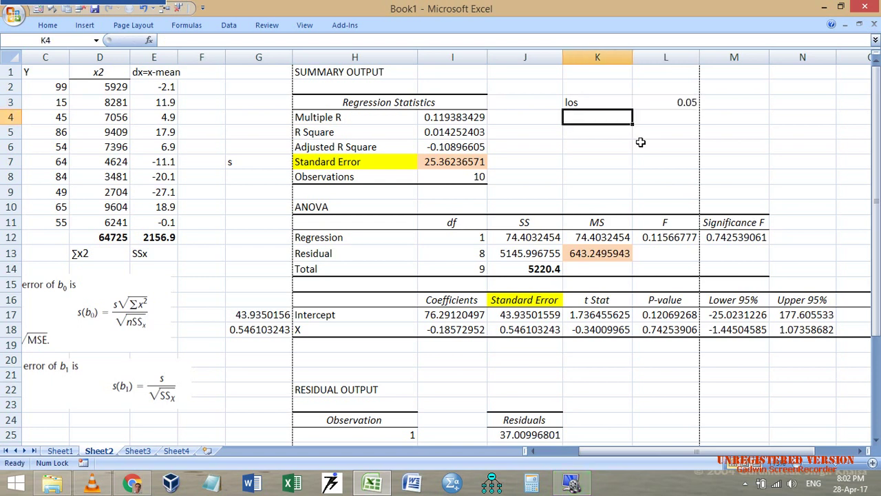
# - Label K4 as dof and link L4 to the residual degrees of freedom in I13
pyautogui.write('dof')
pyautogui.press('Tab')
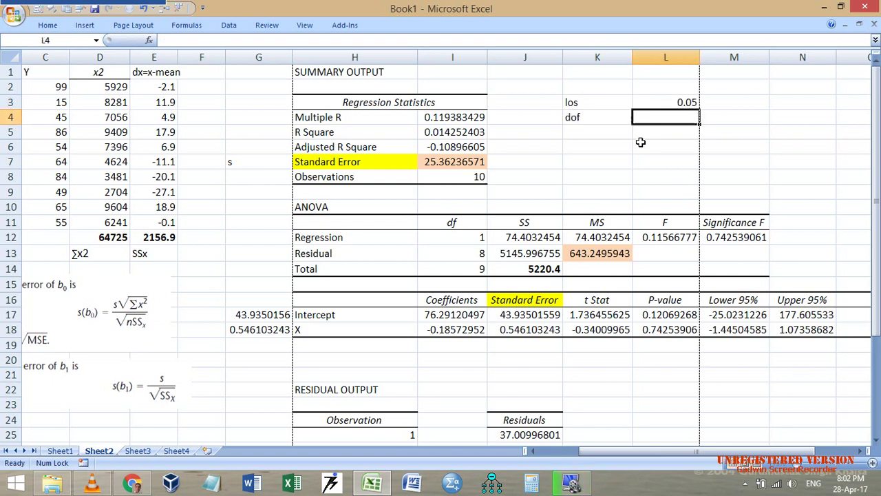
pyautogui.write('=')
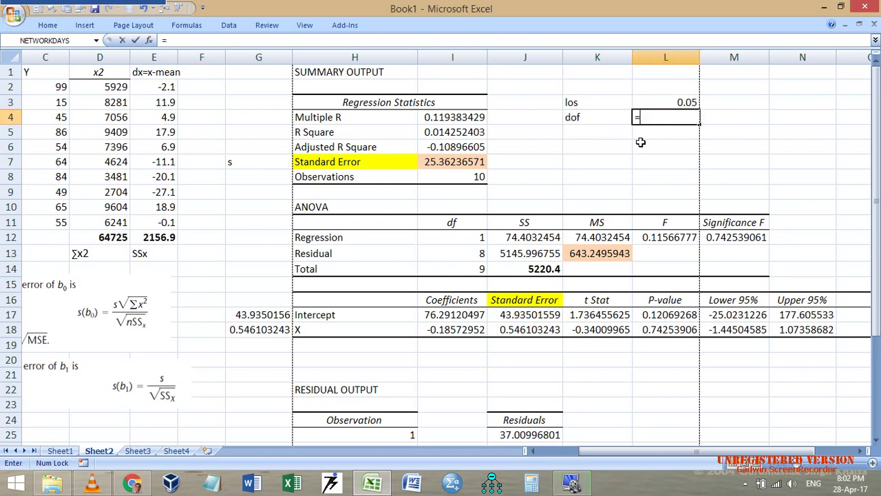
pyautogui.click(467, 257)
pyautogui.press('Return')
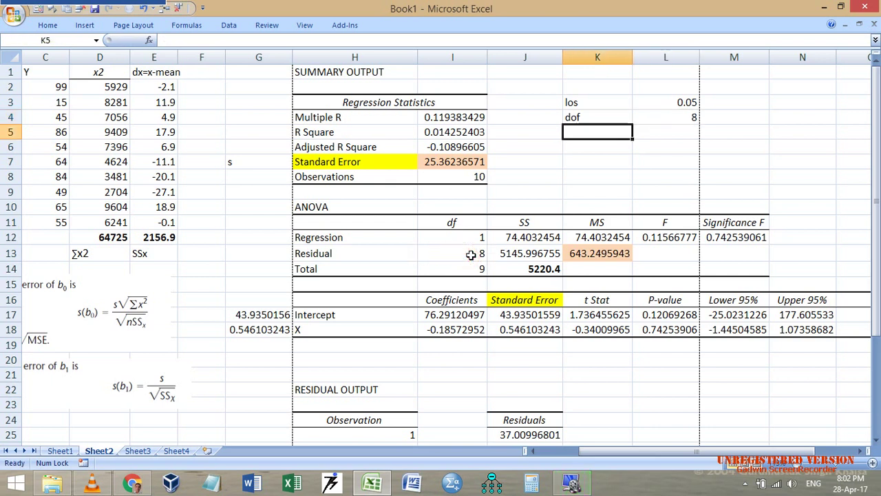
# - Label K5 as margin and calculate the critical t value in L5 with =TINV(L3,L4)
pyautogui.write('tin')
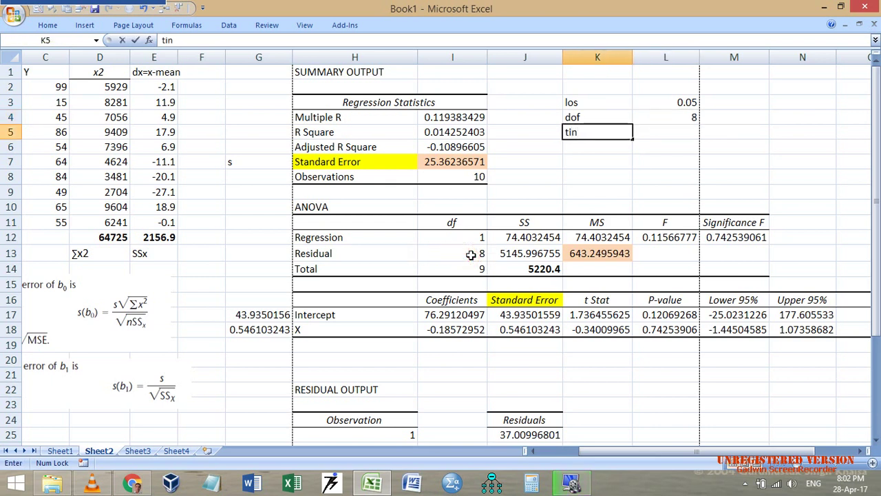
pyautogui.write('margin')
pyautogui.press('Tab')
pyautogui.write('=')
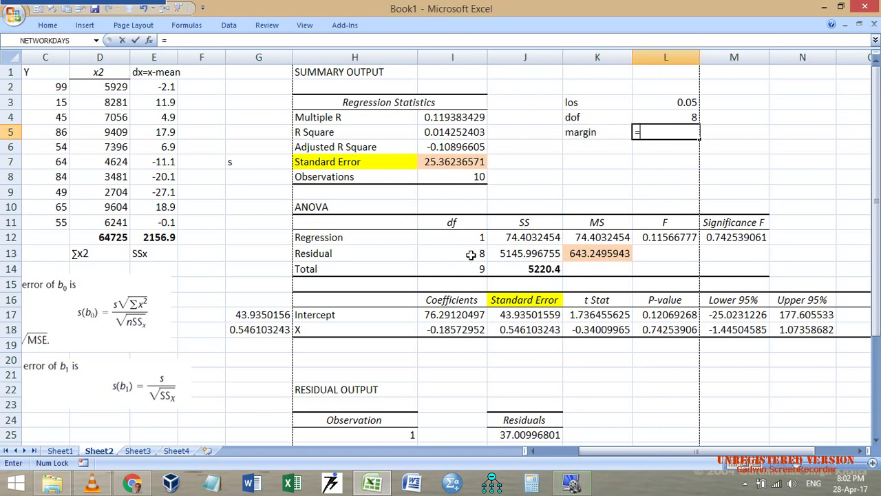
pyautogui.write('tin')
pyautogui.press('Tab')
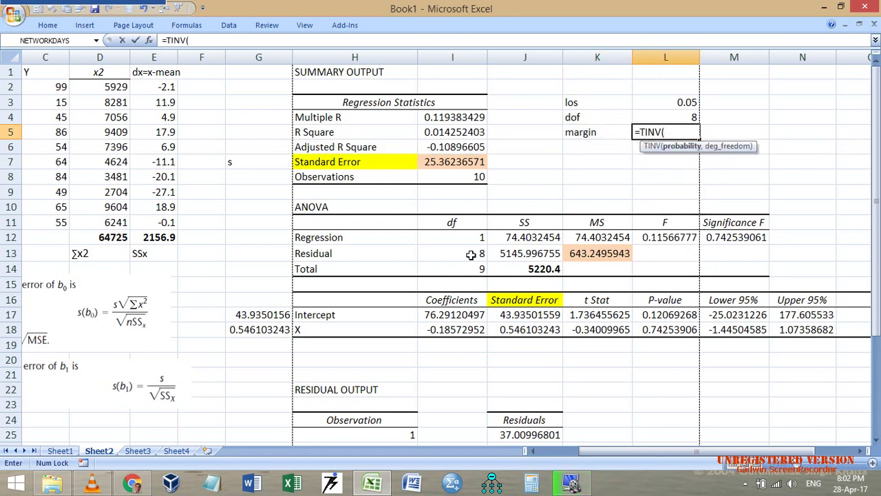
pyautogui.press('Up')
pyautogui.press('Up')
pyautogui.write(',')
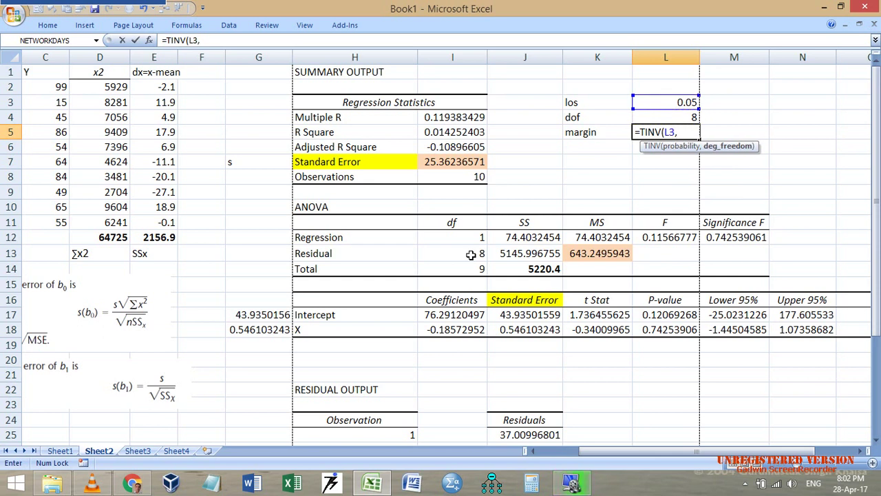
pyautogui.press('Up')
pyautogui.write(')')
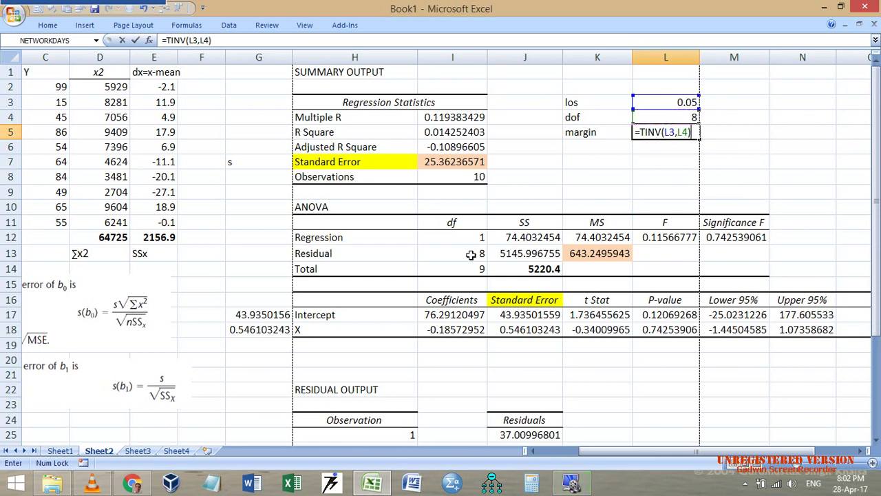
pyautogui.press('Return')
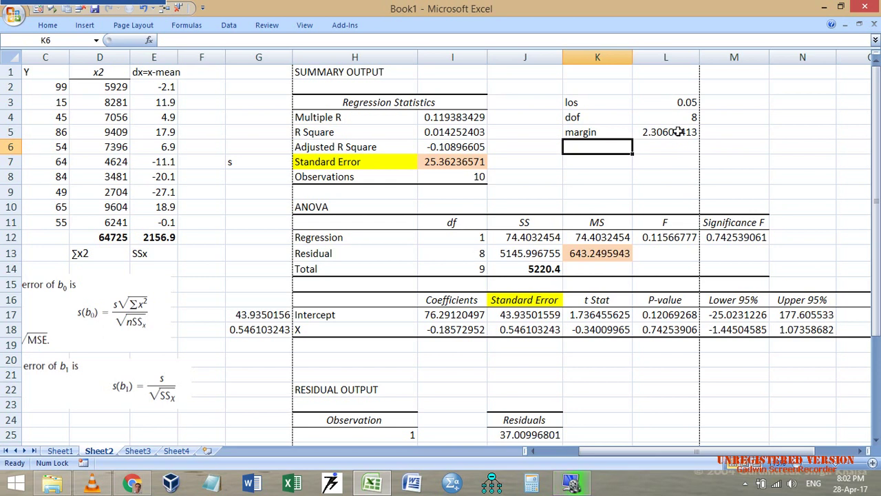
# - Examine the margin in L5 together with the intercept's standard error in J17 and its coefficient in I17
pyautogui.click(678, 132)
pyautogui.click(528, 315)
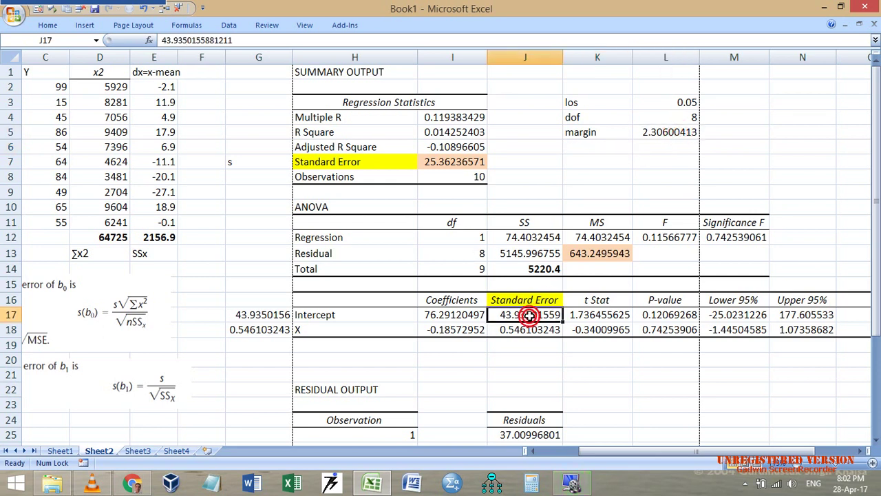
pyautogui.click(449, 315)
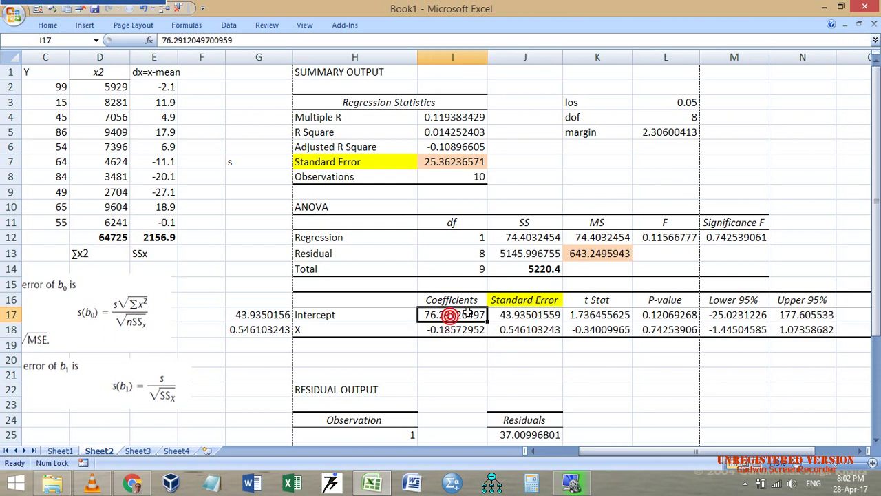
# - Label cell K6 as U beneath the margin label
pyautogui.click(657, 131)
pyautogui.click(541, 315)
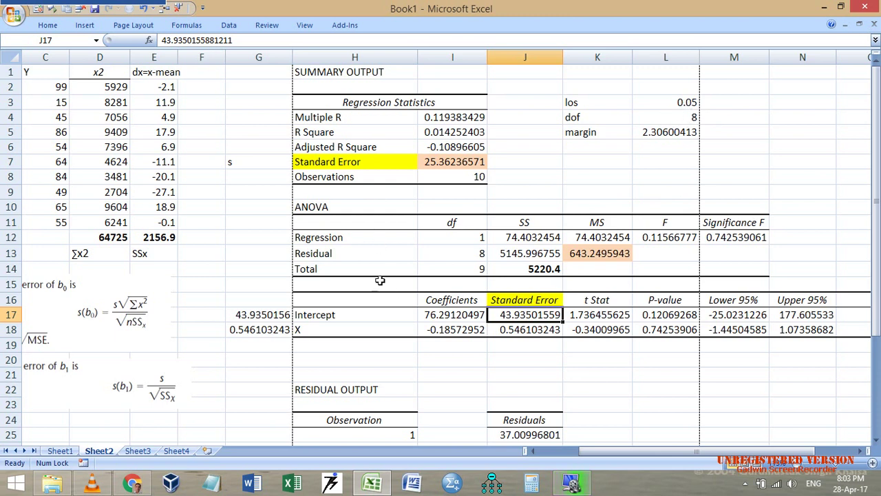
pyautogui.click(689, 115)
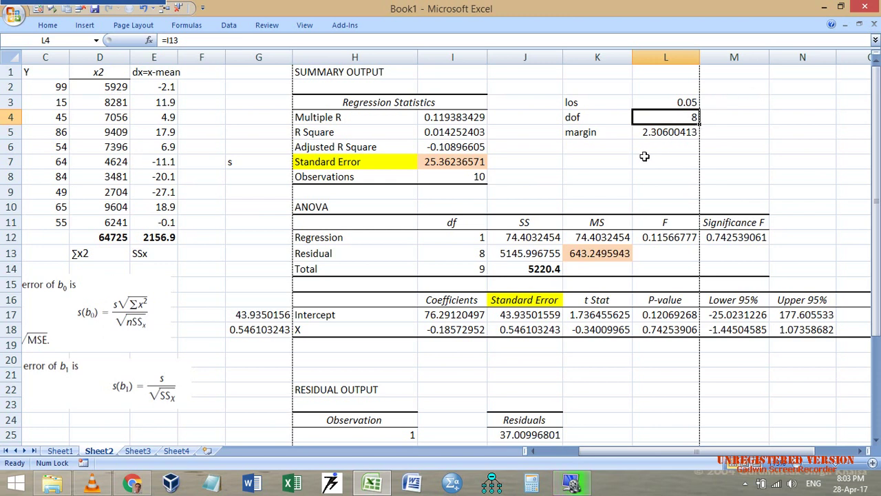
pyautogui.click(601, 150)
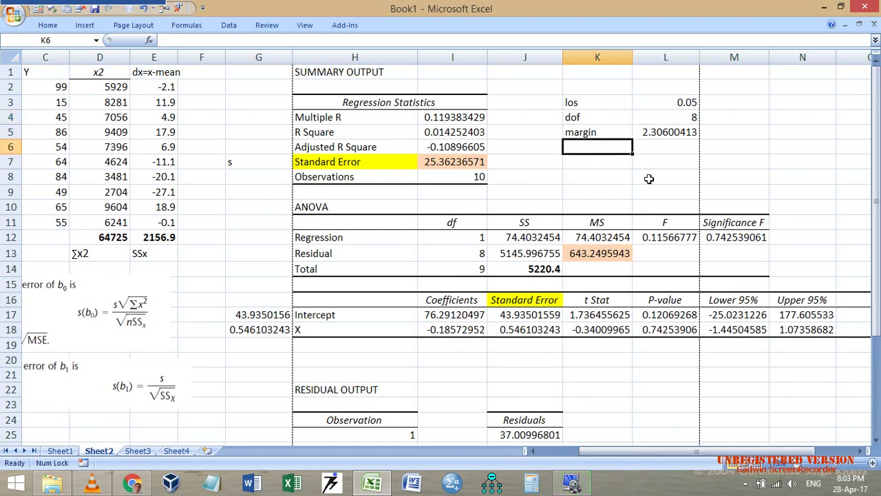
pyautogui.write('U')
pyautogui.press('Tab')
# - Calculate the intercept's upper confidence limit in L6 with =I17+J17*L$5 and fill the formula down to L7 for X
pyautogui.write('=')
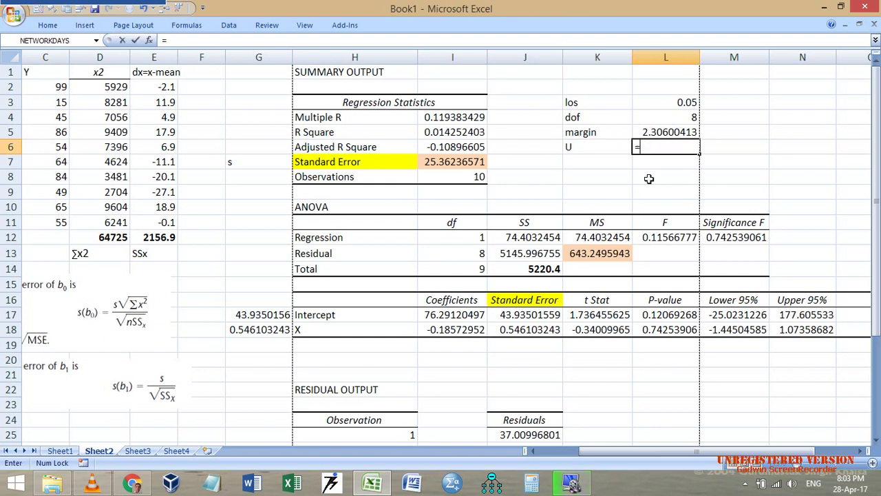
pyautogui.click(450, 314)
pyautogui.write('+')
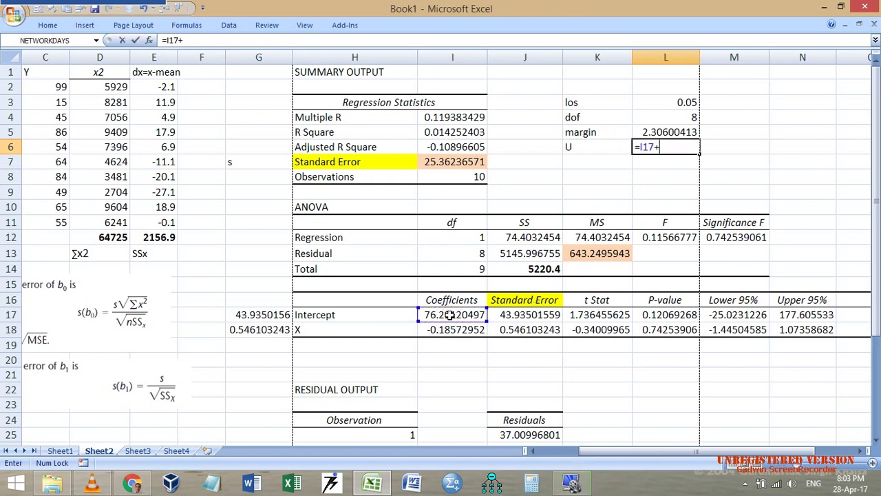
pyautogui.click(537, 315)
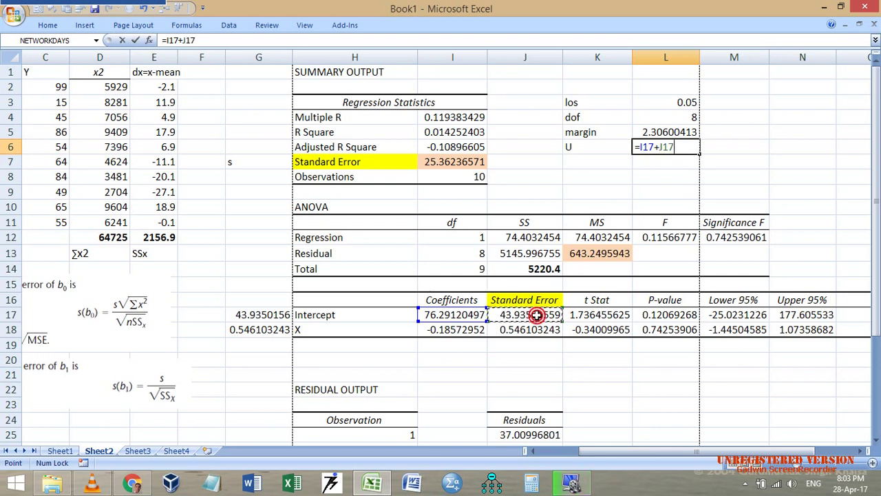
pyautogui.write('*')
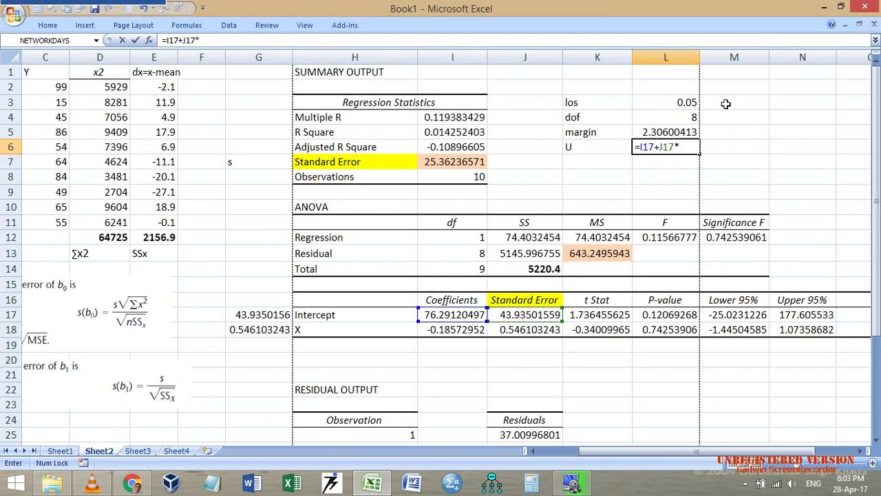
pyautogui.click(674, 131)
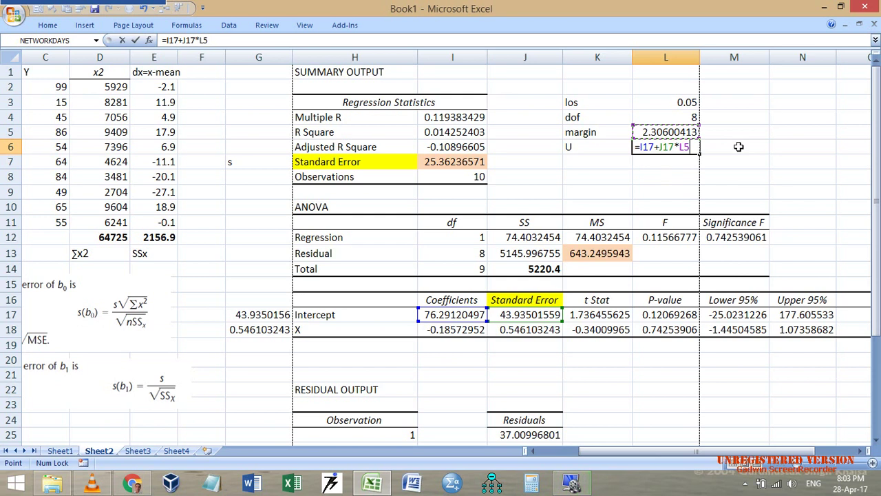
pyautogui.press('F4')
pyautogui.press('F4')
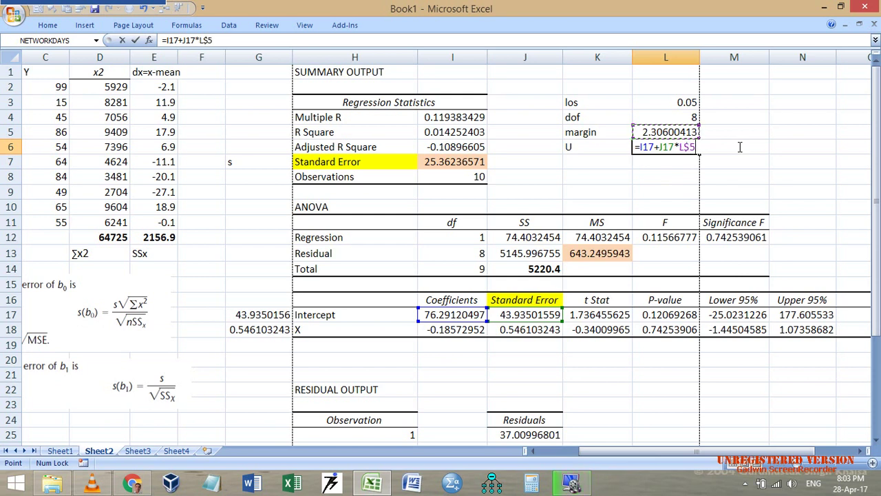
pyautogui.hotkey('ctrl', 'Return')
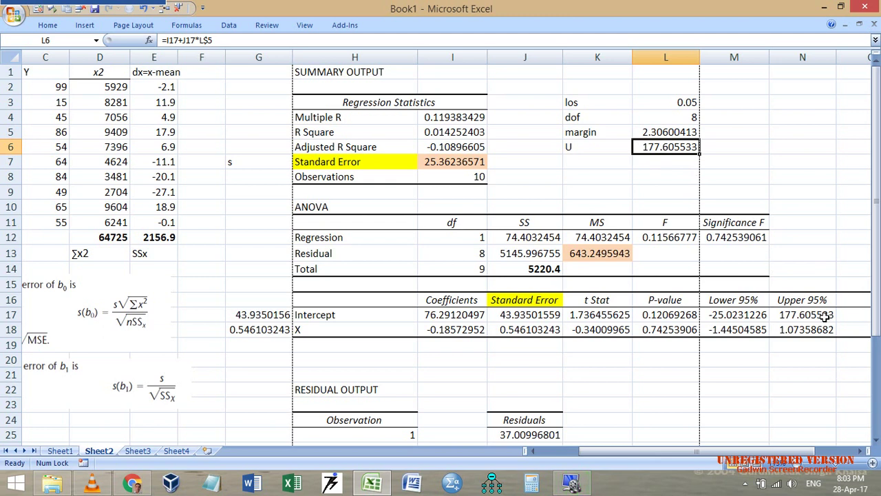
pyautogui.moveTo(698, 156); pyautogui.dragTo(698, 168)
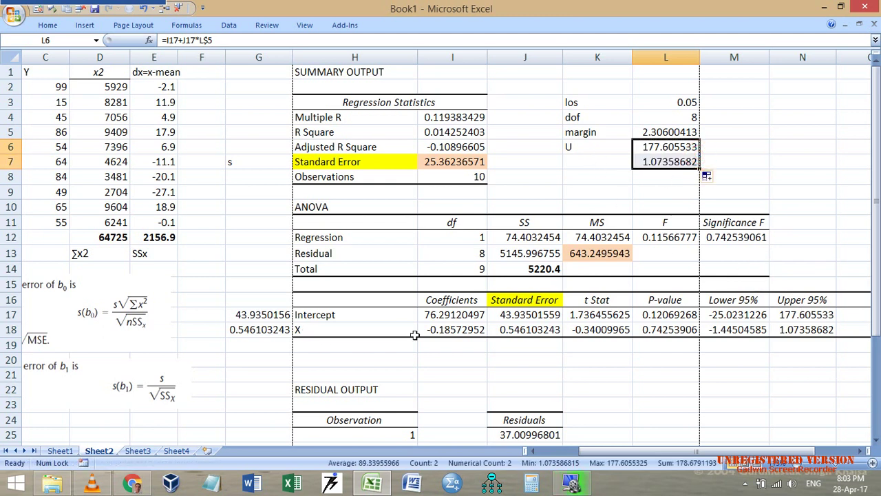
# - Label M6 as L and calculate the intercept's lower confidence limit in N6 with =I17-J17*$L$5
pyautogui.click(730, 146)
pyautogui.write('L')
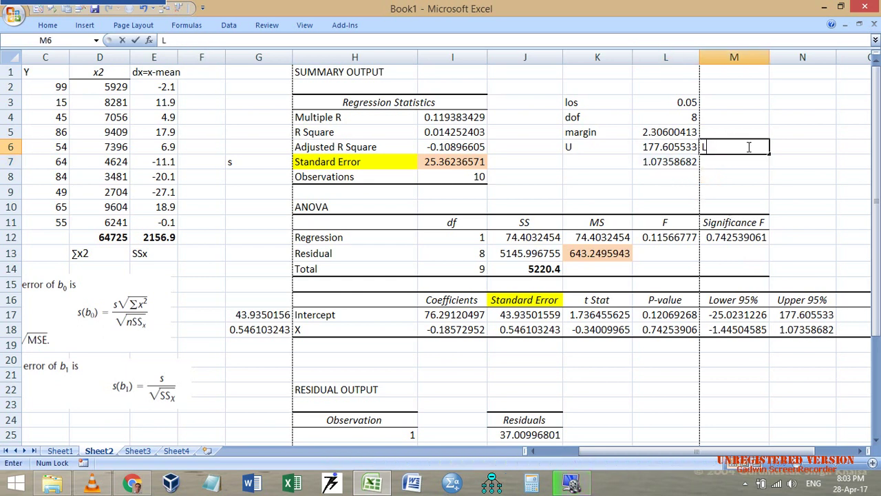
pyautogui.press('Tab')
pyautogui.write('=')
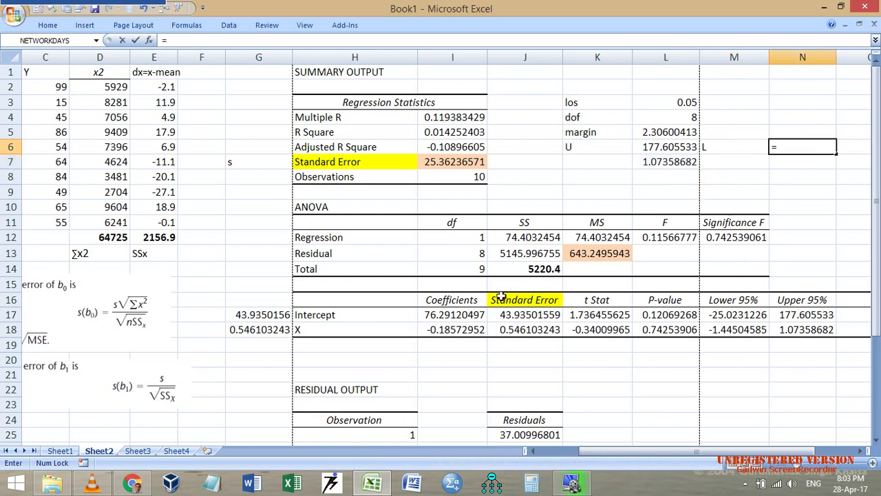
pyautogui.click(448, 315)
pyautogui.write('-')
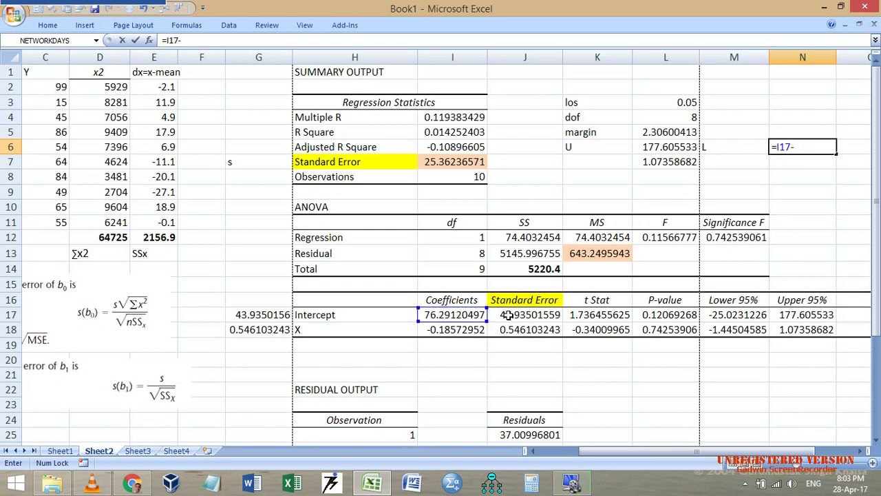
pyautogui.click(507, 315)
pyautogui.write('*')
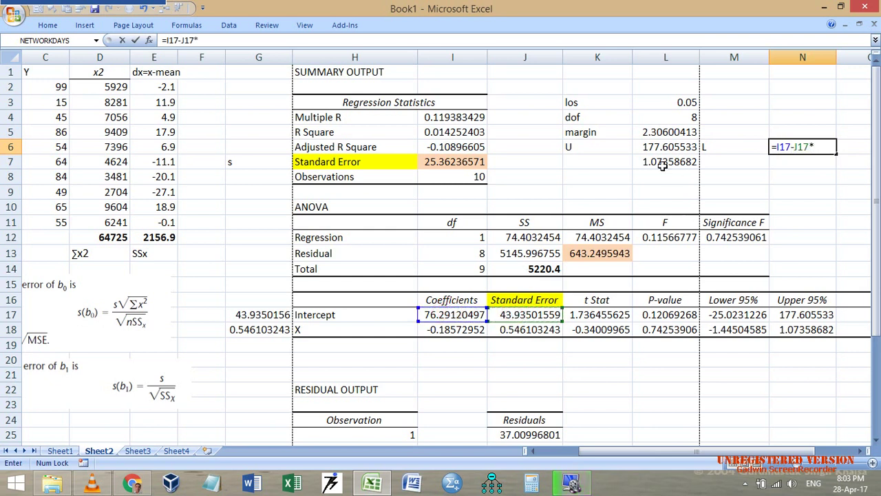
pyautogui.click(659, 132)
pyautogui.press('F4')
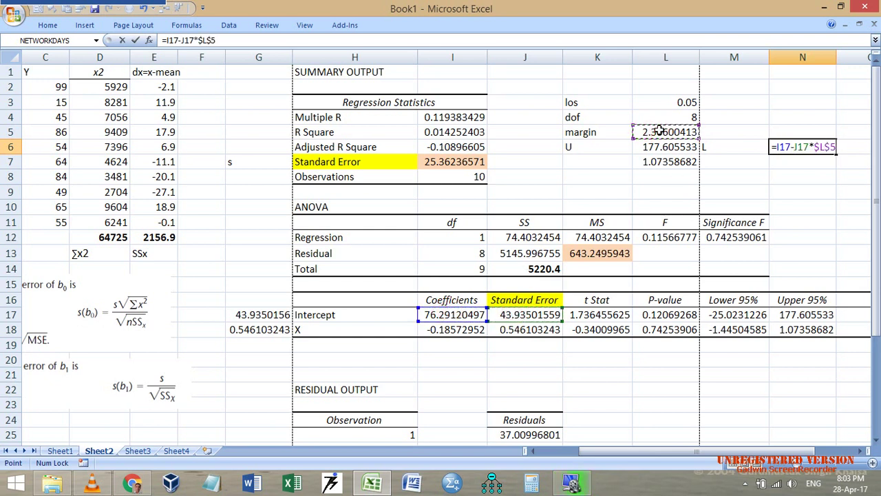
pyautogui.hotkey('ctrl', 'Return')
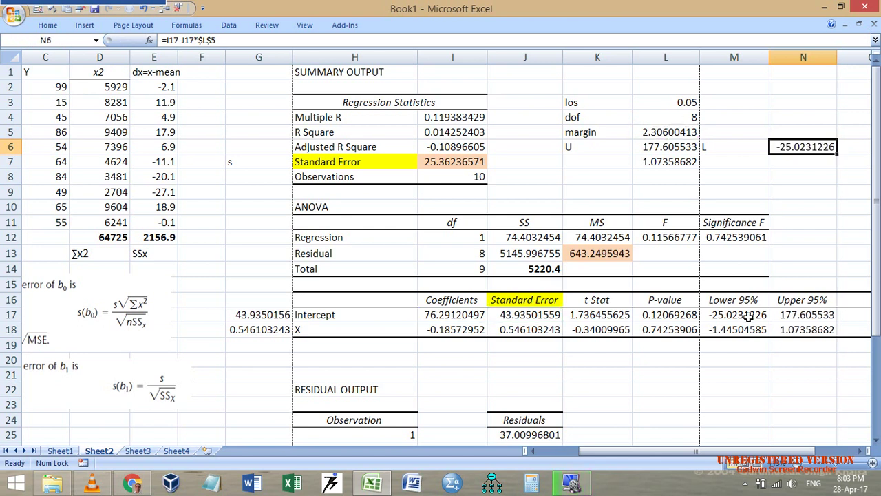
# - Copy the lower limit formula from N6 down to N7 for the X coefficient
pyautogui.hotkey('ctrl', 'c')
pyautogui.hotkey('shift', 'Down')
pyautogui.press('Return')
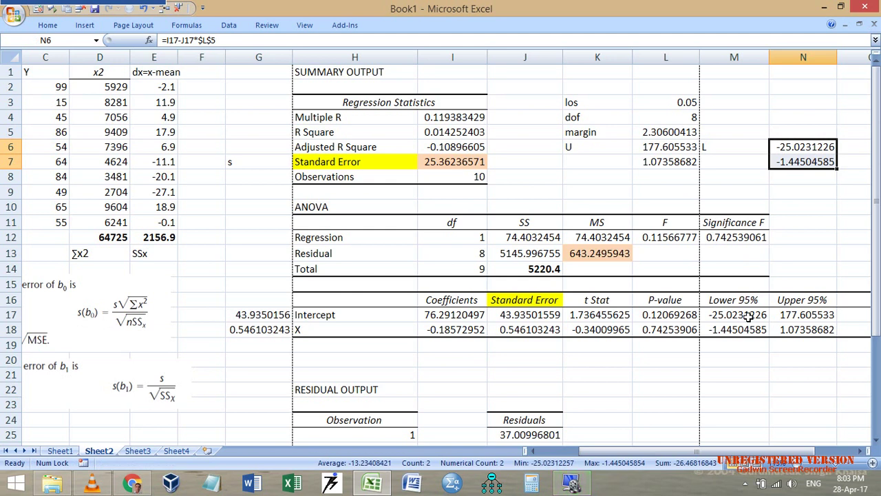
pyautogui.hotkey('ctrl', 'Home')
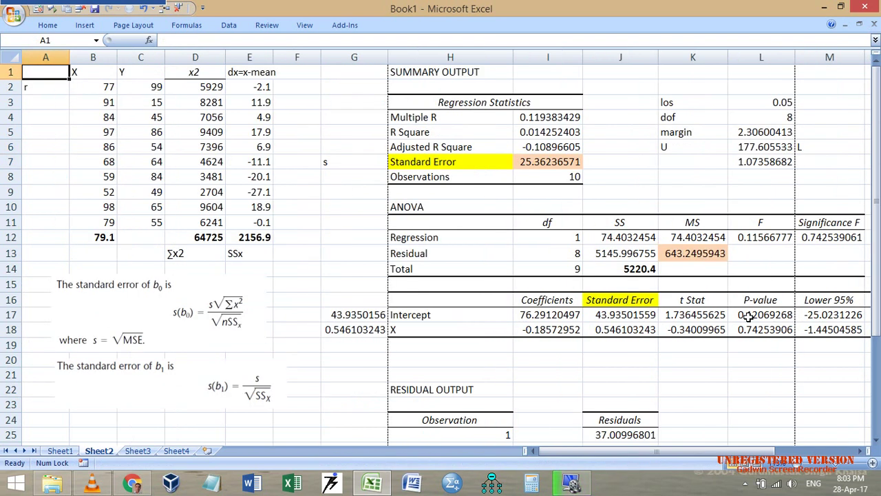
pyautogui.moveTo(660, 452); pyautogui.dragTo(676, 458)
pyautogui.click(723, 103)
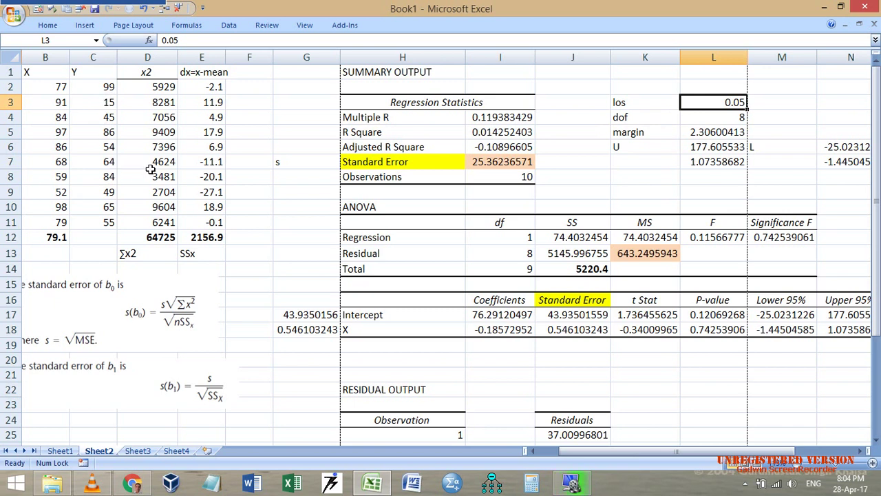
pyautogui.click(517, 256)
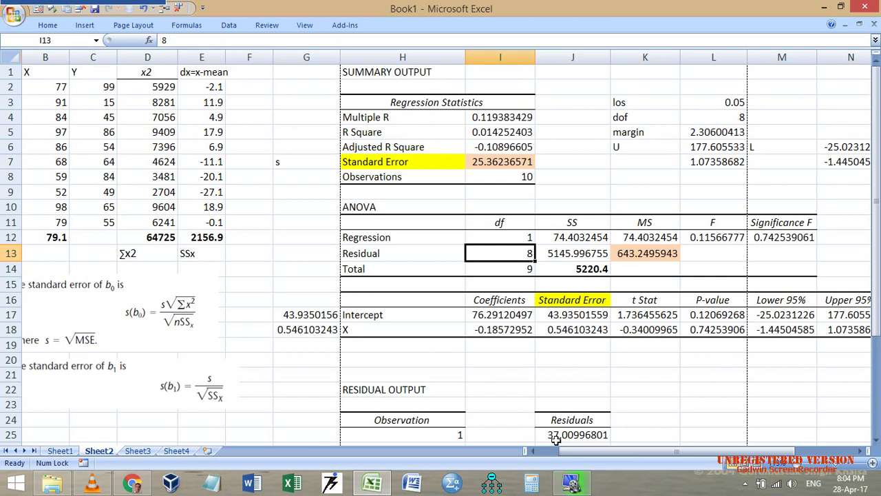
# - Add a new worksheet and enter the headings Y, x1 and x2 in A1:C1
pyautogui.click(207, 450)
pyautogui.keyDown('ctrl'); pyautogui.scroll(3, 312, 266); pyautogui.keyUp('ctrl')
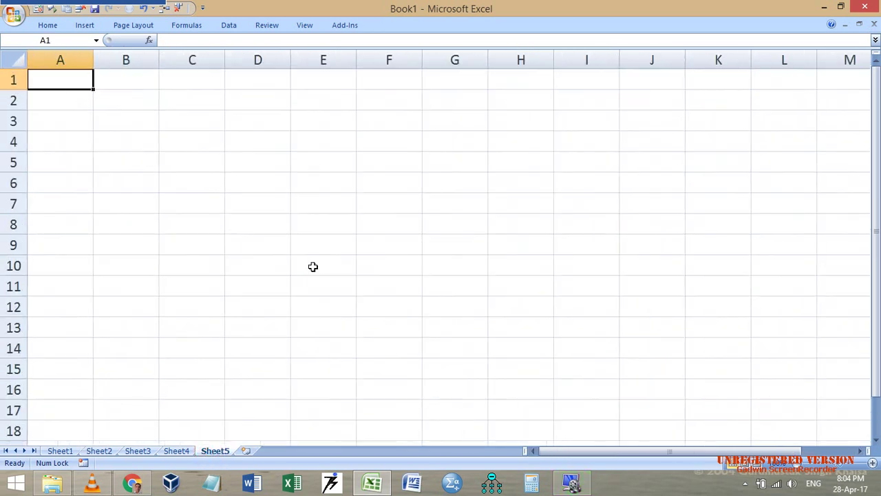
pyautogui.write('Y')
pyautogui.press('Tab')
pyautogui.write('x')
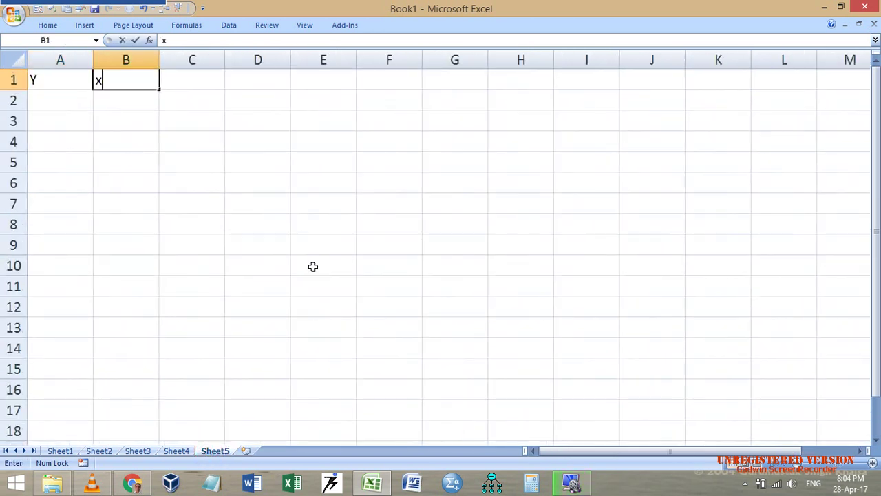
pyautogui.write('1')
pyautogui.press('Tab')
pyautogui.write('x2')
pyautogui.press('Return')
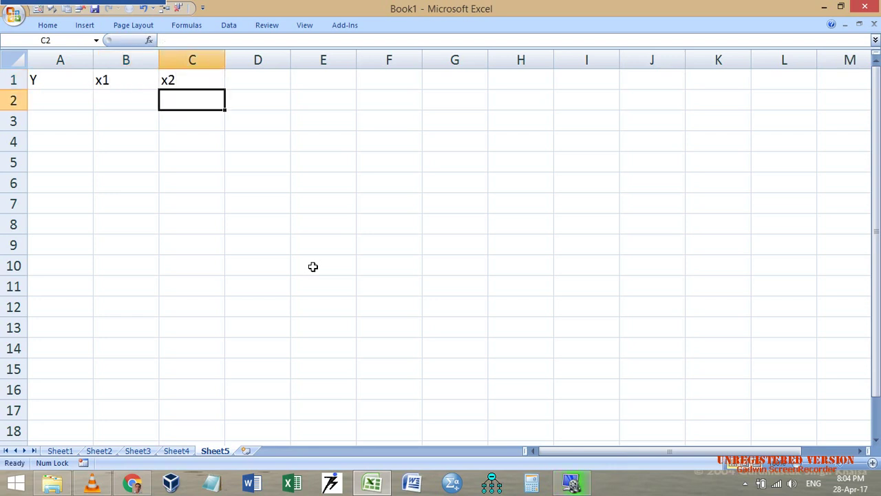
# - Generate a random number in A2 with =RANDBETWEEN(1,100)
pyautogui.write('=randb')
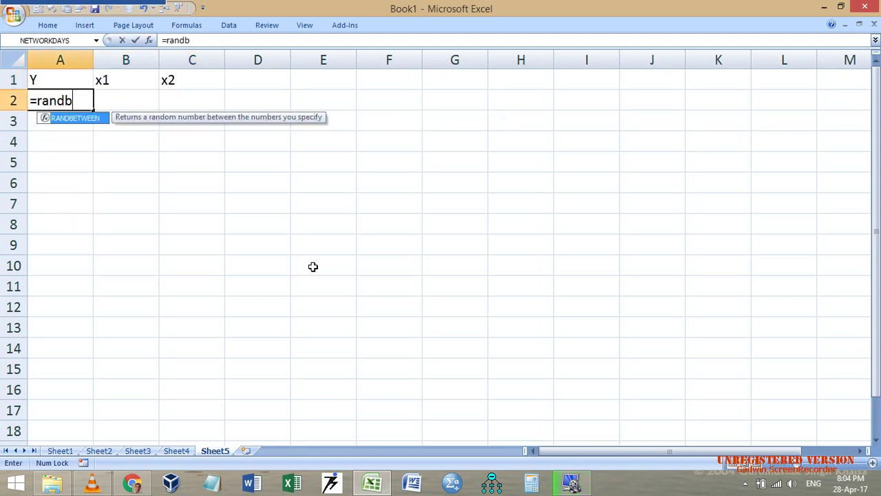
pyautogui.press('Tab')
pyautogui.write('1,100)')
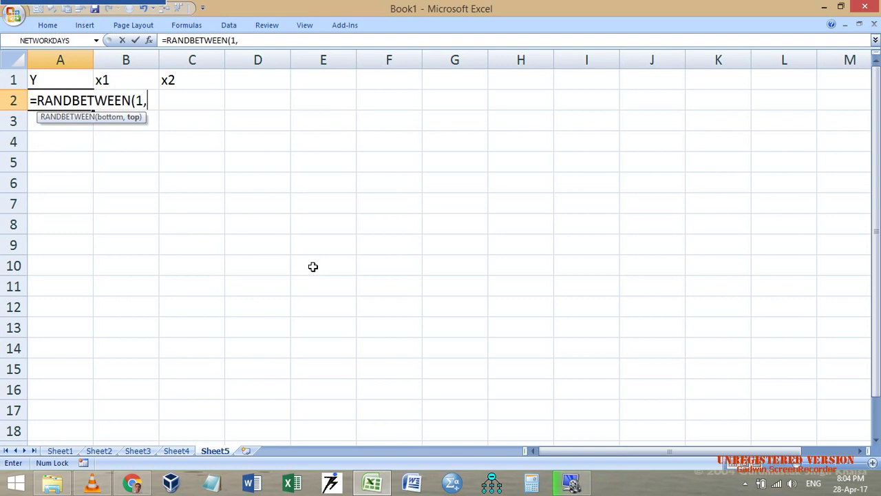
pyautogui.hotkey('ctrl', 'Return')
# - Copy the random number formula from A2 across the range A2:C11
pyautogui.hotkey('ctrl', 'c')
pyautogui.hotkey('shift', 'Right')
pyautogui.hotkey('shift', 'Right')
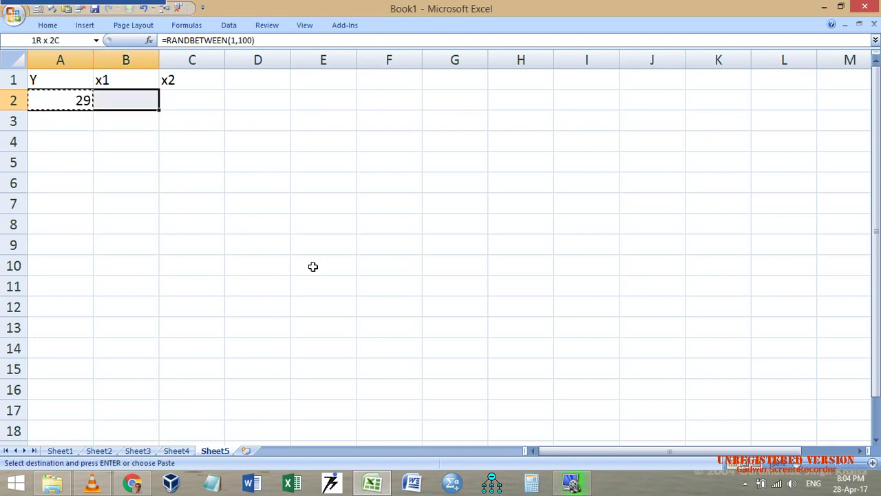
pyautogui.hotkey('shift', 'Down')
pyautogui.hotkey('shift', 'Down')
pyautogui.hotkey('shift', 'Down')
pyautogui.hotkey('shift', 'Down')
pyautogui.hotkey('shift', 'Down')
pyautogui.hotkey('shift', 'Down')
pyautogui.hotkey('shift', 'Down')
pyautogui.hotkey('shift', 'Down')
pyautogui.hotkey('shift', 'Down')
pyautogui.press('Return')
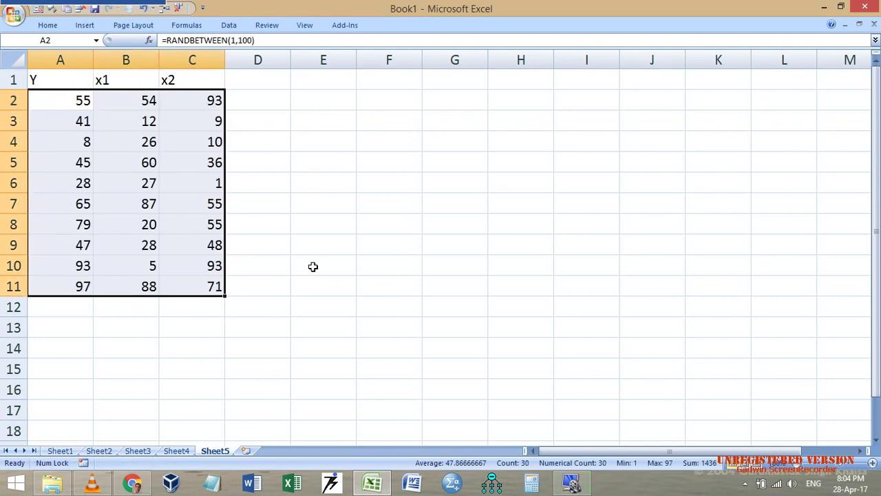
# - Replace the formulas in A2:C11 with their values using Paste Special
pyautogui.hotkey('ctrl', 'c')
pyautogui.hotkey('shift', 'F10')
pyautogui.press('s')
pyautogui.press('v')
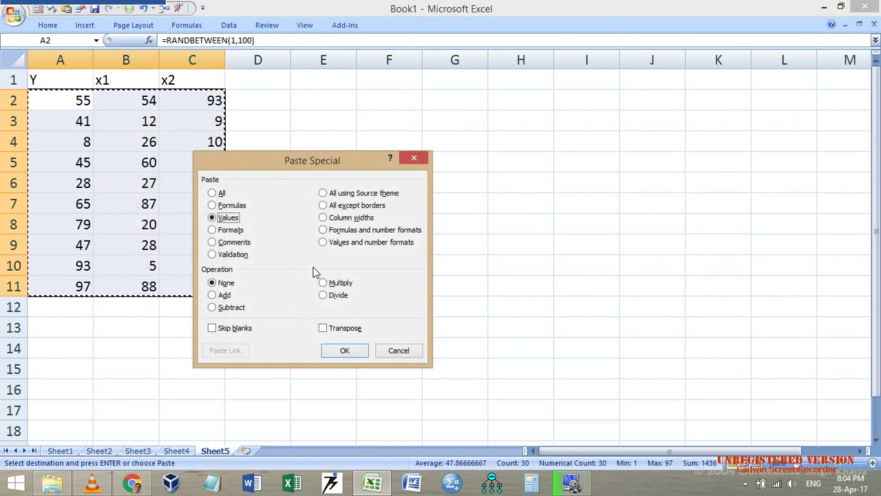
pyautogui.press('Return')
pyautogui.press('Escape')
pyautogui.hotkey('ctrl', 'Home')
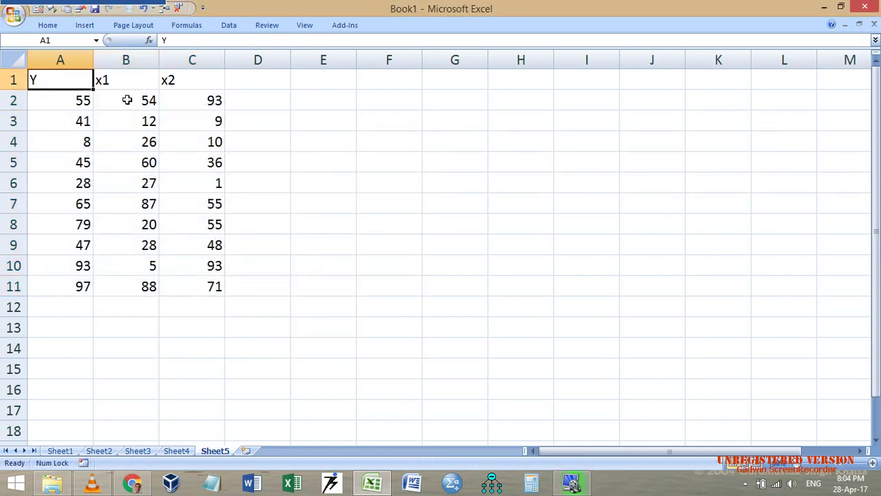
# - Start a Regression analysis and set its input Y range to $A$1:$A$11
pyautogui.click(228, 27)
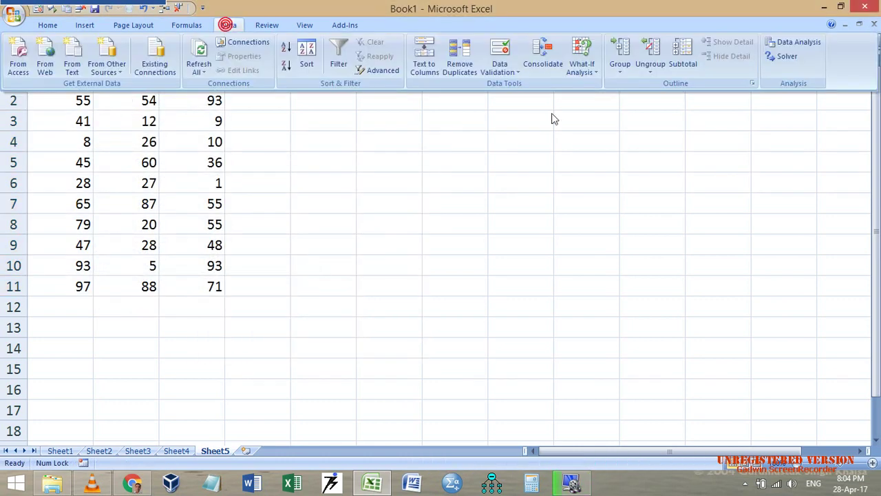
pyautogui.click(782, 41)
pyautogui.click(666, 270)
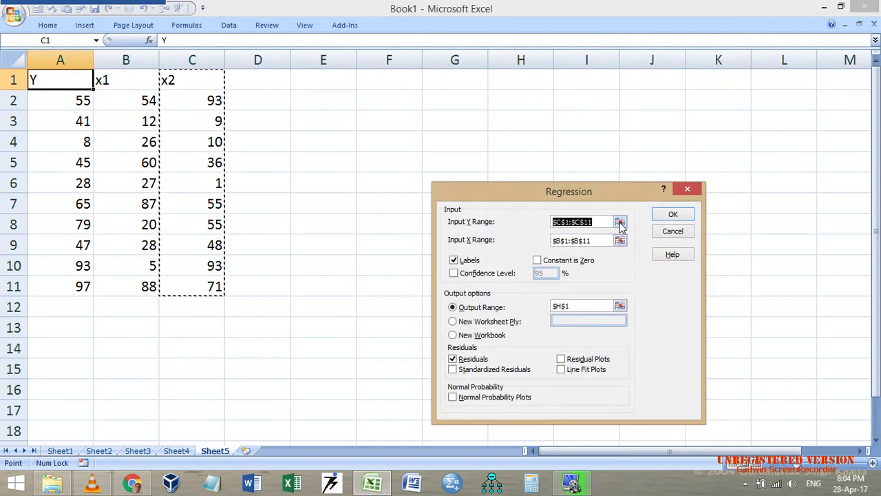
pyautogui.click(619, 222)
pyautogui.moveTo(77, 285); pyautogui.dragTo(66, 81)
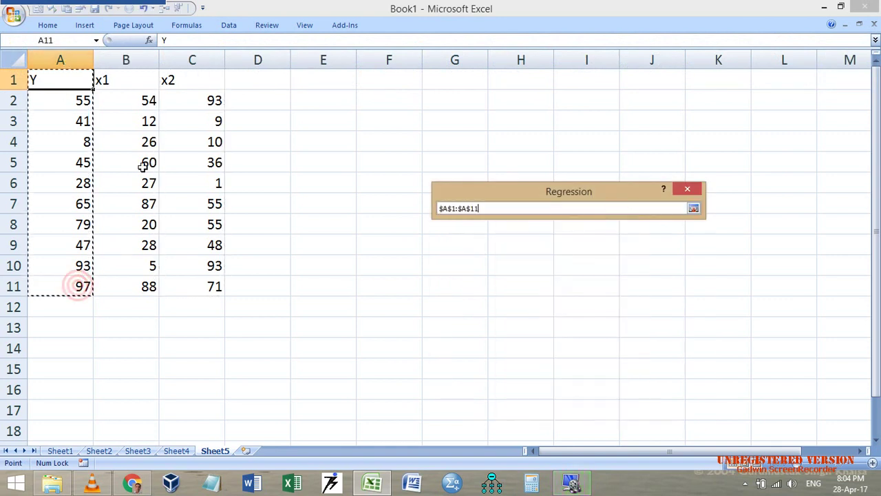
pyautogui.press('Return')
# - Set the regression's input X range to $B$1:$C$11, covering both x1 and x2
pyautogui.click(620, 241)
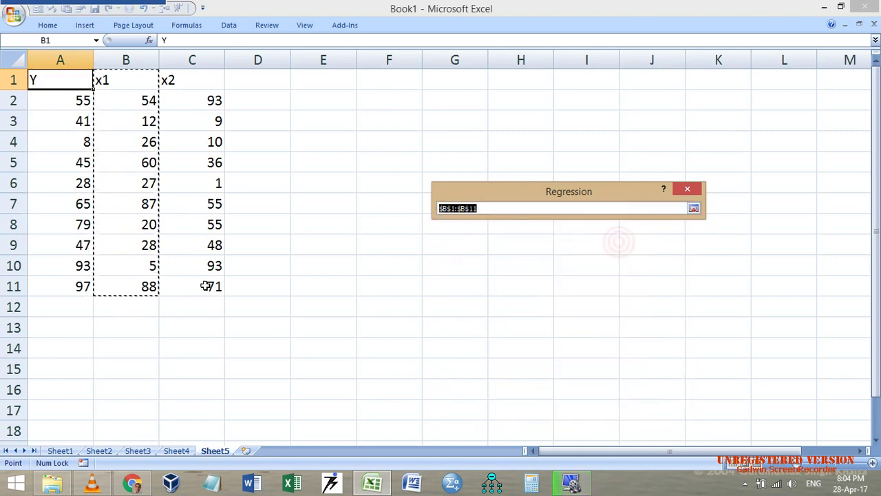
pyautogui.moveTo(205, 282); pyautogui.dragTo(151, 80)
pyautogui.press('Return')
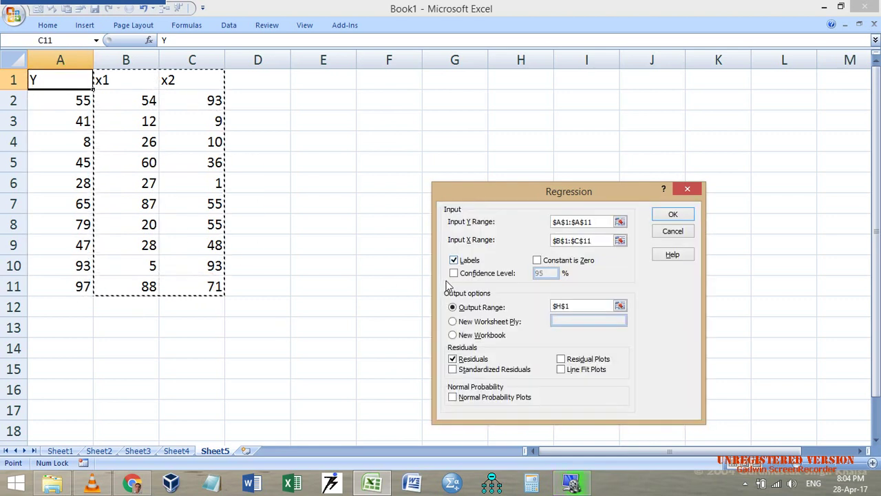
# - Turn off the Residuals option and run the regression with labels included and output starting at $H$1
pyautogui.click(472, 363)
pyautogui.click(673, 214)
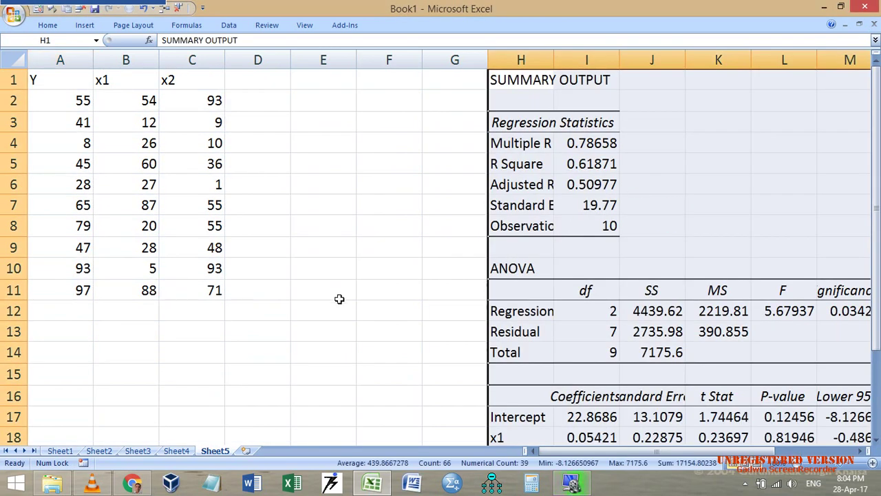
# - Add the label "los" in L3 beside the summary output and enter 0.05 in M3
pyautogui.moveTo(551, 452); pyautogui.dragTo(574, 452)
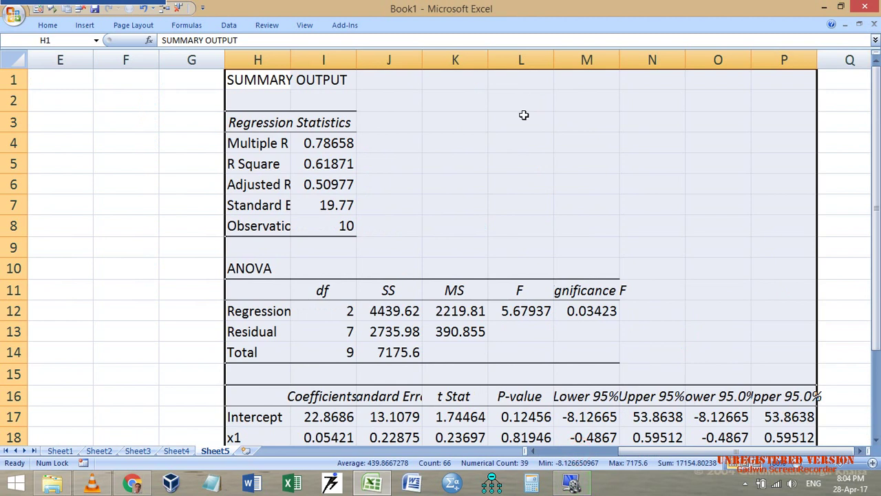
pyautogui.click(531, 126)
pyautogui.write('los')
pyautogui.press('Tab')
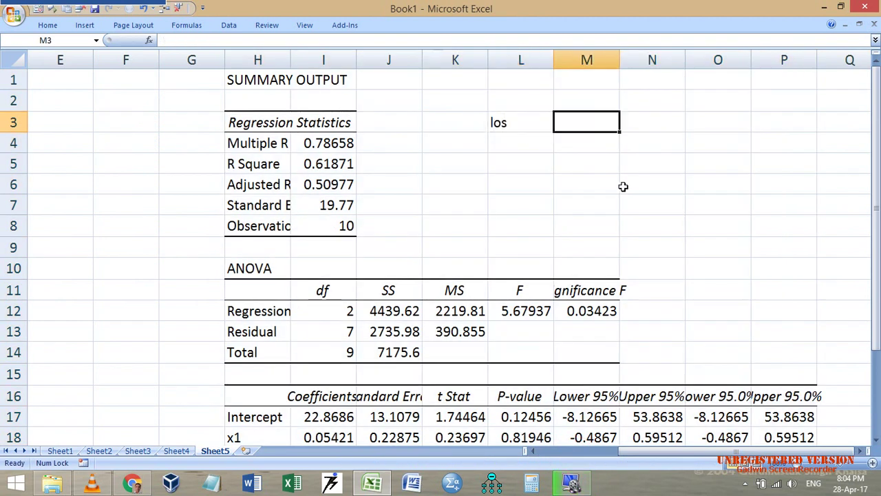
pyautogui.write('.05')
pyautogui.press('Return')
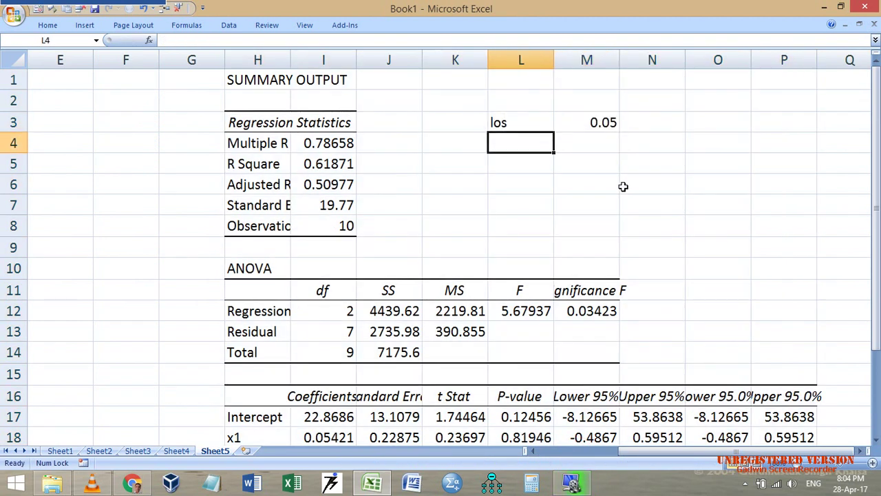
# - Label L4 "dof" and link M4 to the residual degrees of freedom with =I13
pyautogui.write('dof')
pyautogui.press('Tab')
pyautogui.write('=')
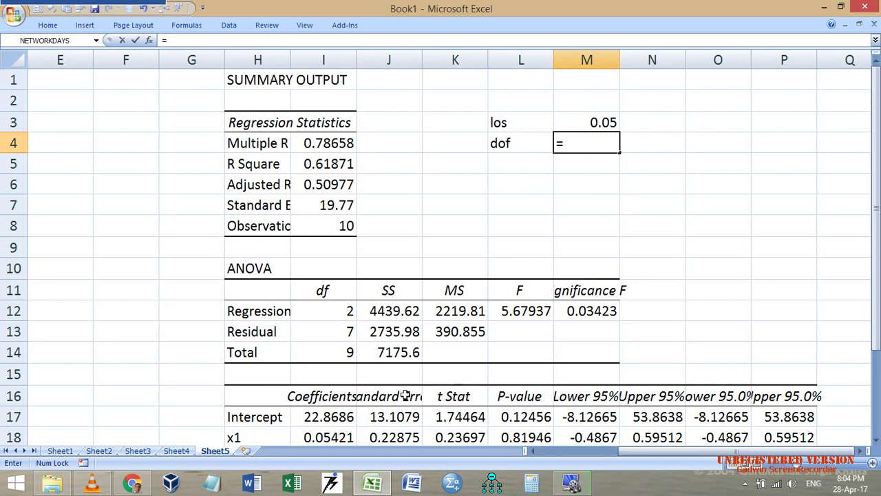
pyautogui.click(351, 331)
pyautogui.press('Return')
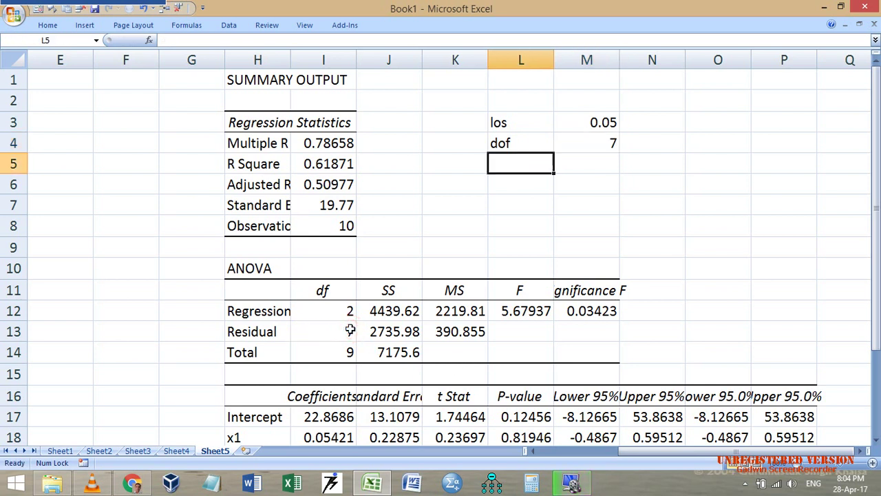
# - Label L5 "margin" and calculate the critical t value in M5 with =TINV(M3,M4)
pyautogui.write('margin')
pyautogui.press('Tab')
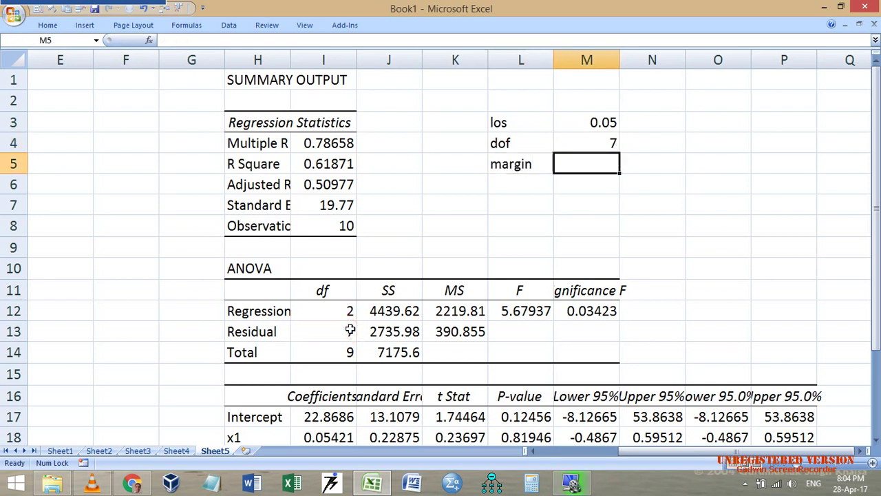
pyautogui.write('=')
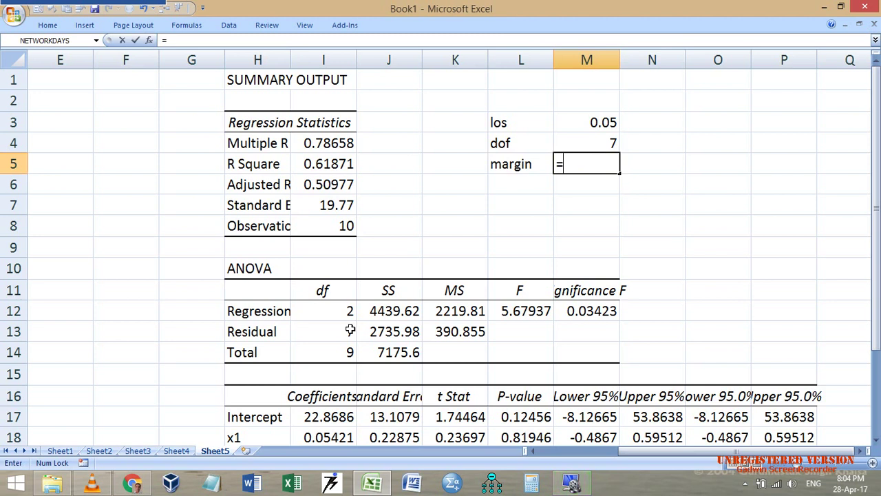
pyautogui.write('TINV(')
pyautogui.click(599, 121)
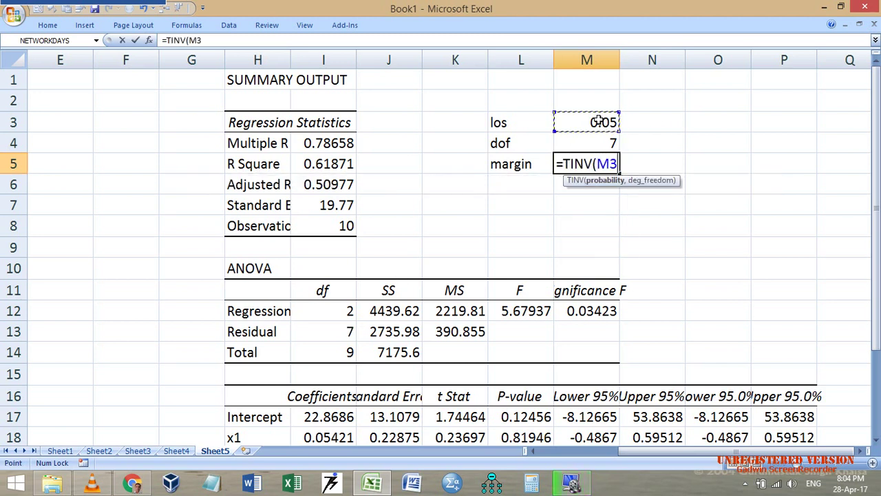
pyautogui.write(',')
pyautogui.click(590, 142)
pyautogui.write(')')
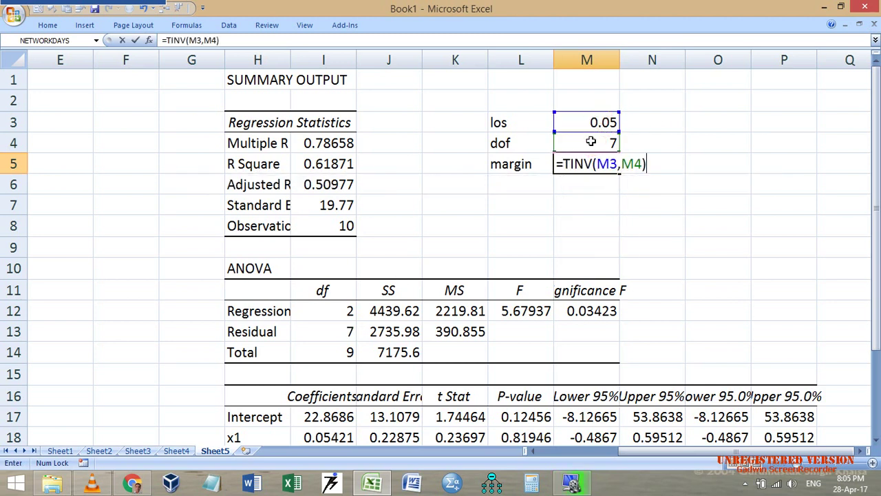
pyautogui.press('Return')
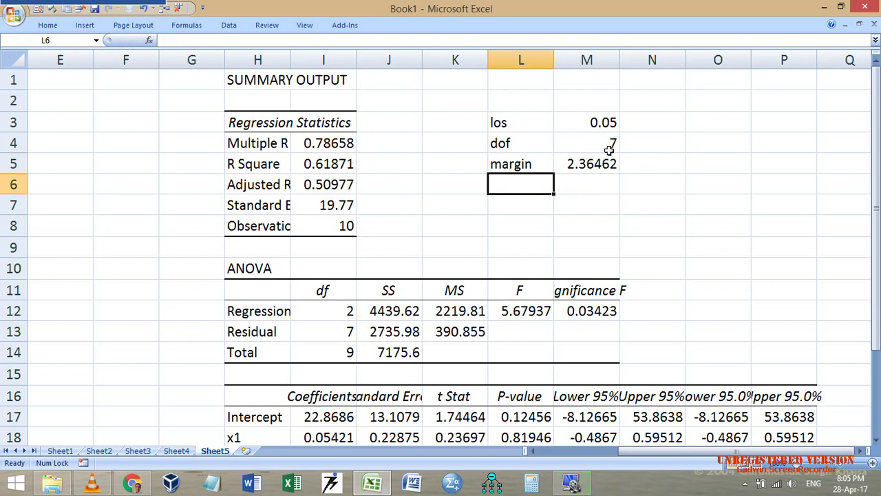
# - Label L6 "U", enter =I17+J17*$M$5 in M6, and compare it with the intercept's Upper 95% value in N17
pyautogui.scroll(-1, 624, 176)
pyautogui.scroll(1, 624, 176)
pyautogui.write('U')
pyautogui.press('Tab')
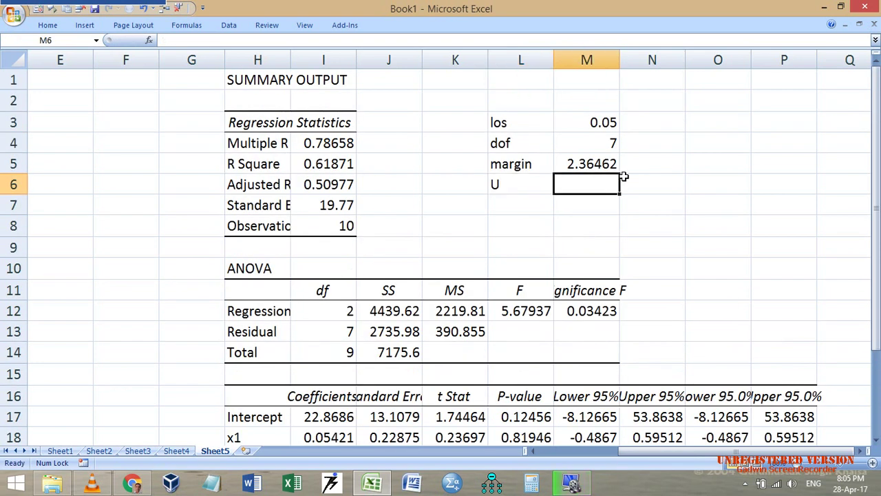
pyautogui.write('=')
pyautogui.click(321, 416)
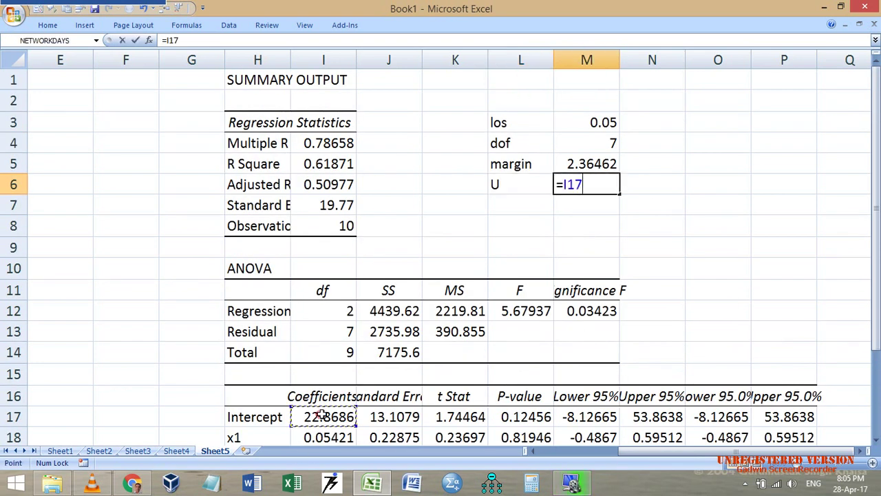
pyautogui.write('+')
pyautogui.click(406, 417)
pyautogui.write('*')
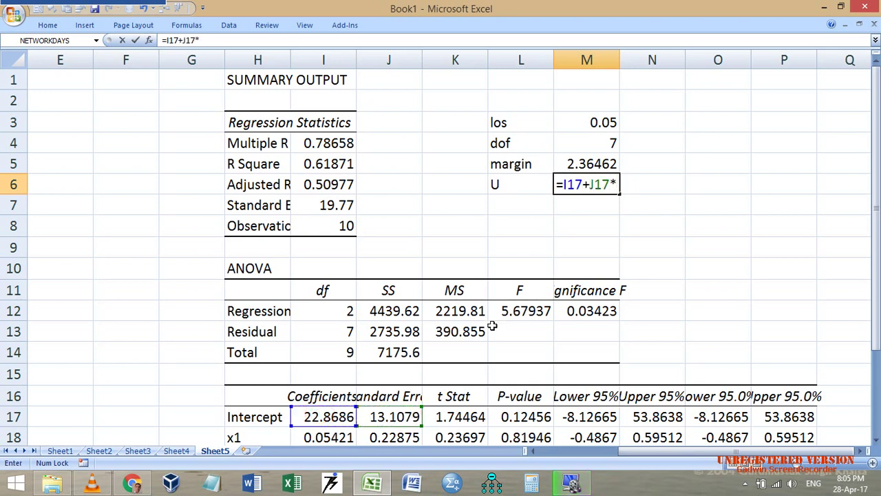
pyautogui.click(610, 168)
pyautogui.press('F4')
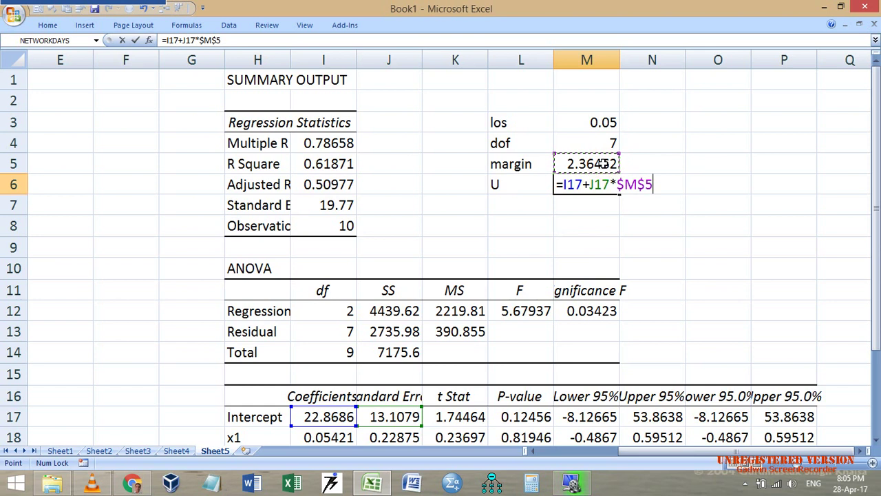
pyautogui.press('Return')
pyautogui.click(652, 418)
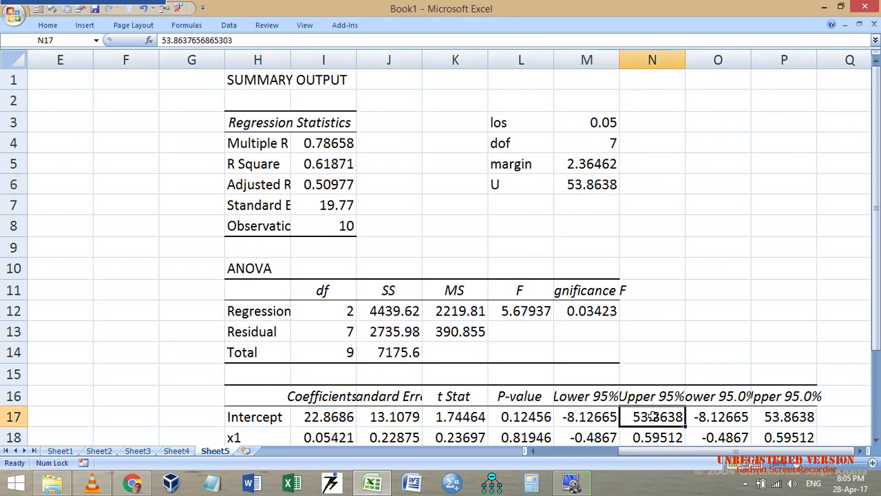
# - Copy the upper limit formula from M6 down to M8 and compare the results with the Upper 95% column
pyautogui.click(612, 185)
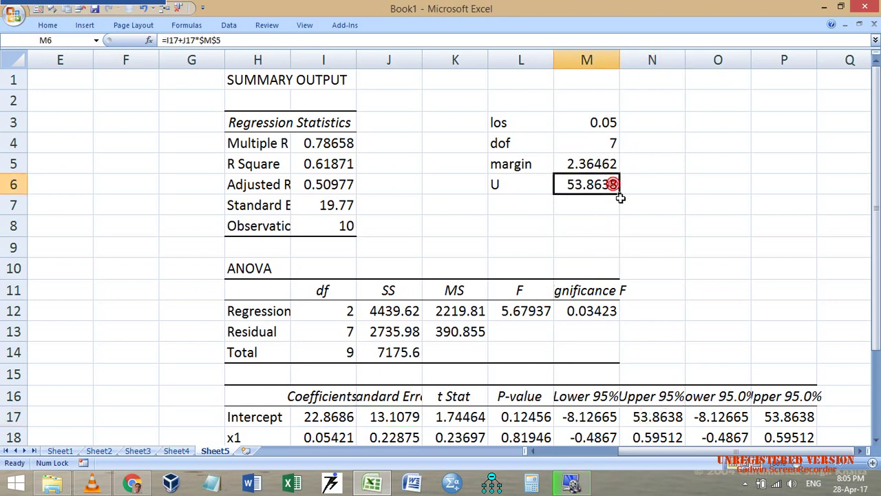
pyautogui.moveTo(618, 195); pyautogui.dragTo(622, 240)
pyautogui.scroll(-1, 627, 273)
pyautogui.scroll(-1, 628, 272)
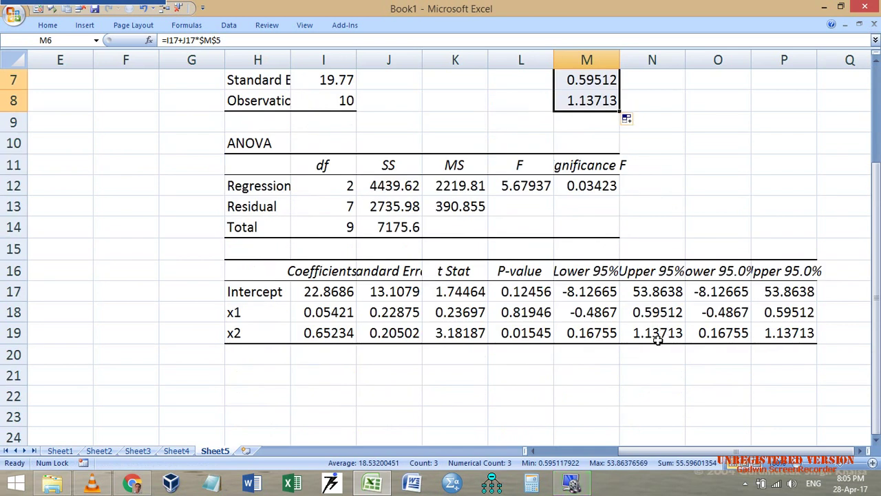
# - Review the dof and margin formulas, the U label, and the intercept's standard error used in the upper limit calculation
pyautogui.scroll(2, 657, 340)
pyautogui.click(595, 145)
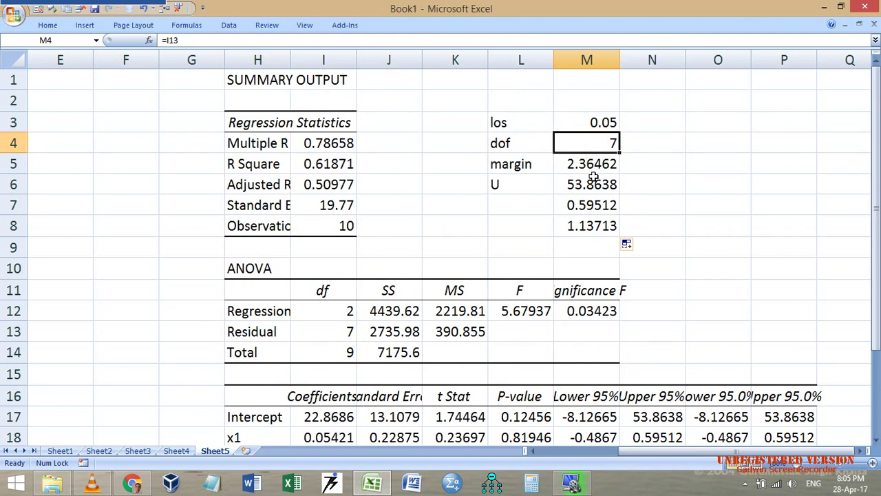
pyautogui.click(596, 167)
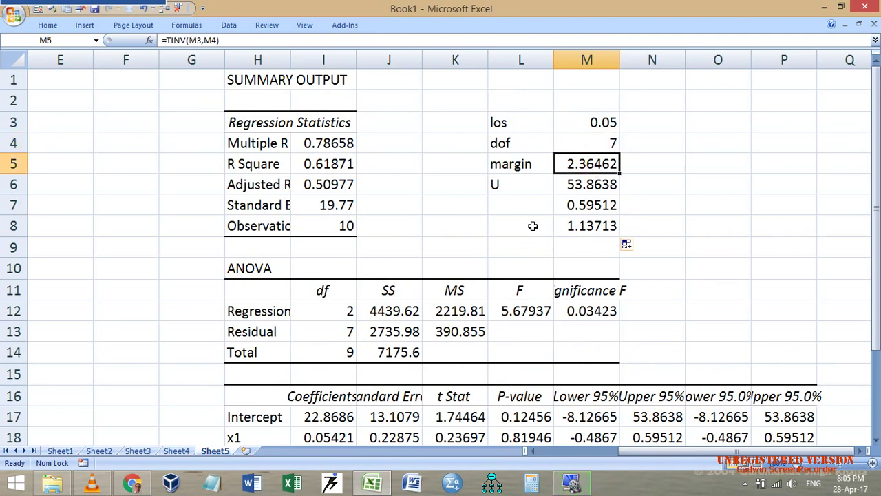
pyautogui.click(526, 185)
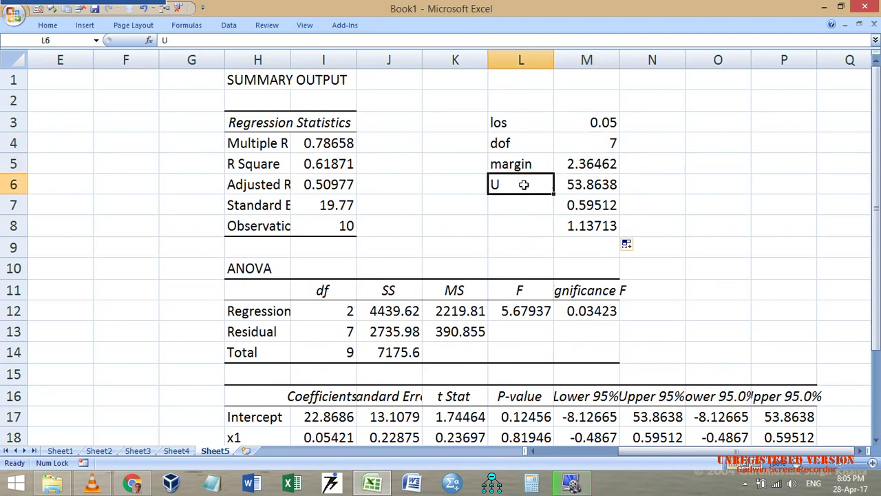
pyautogui.scroll(-1, 600, 262)
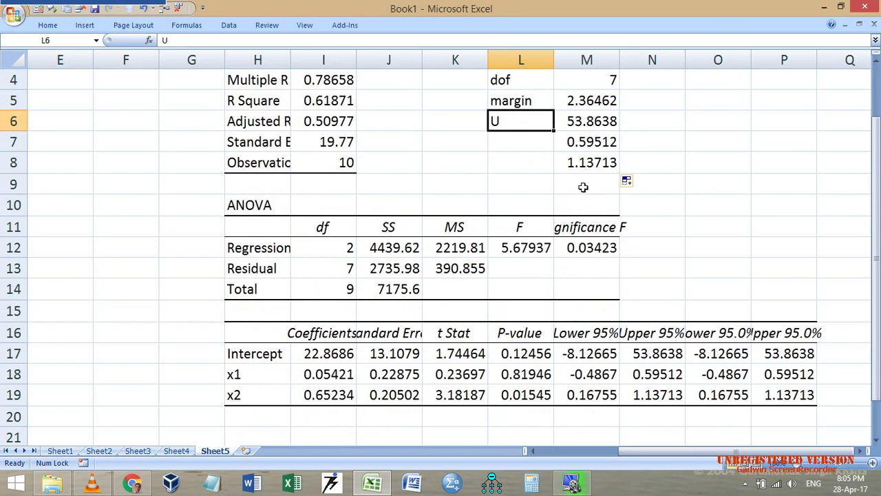
pyautogui.click(589, 101)
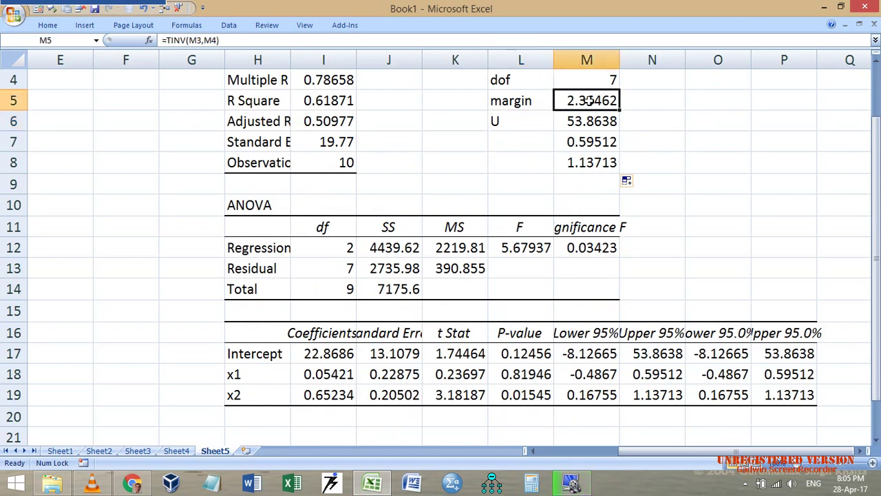
pyautogui.click(394, 353)
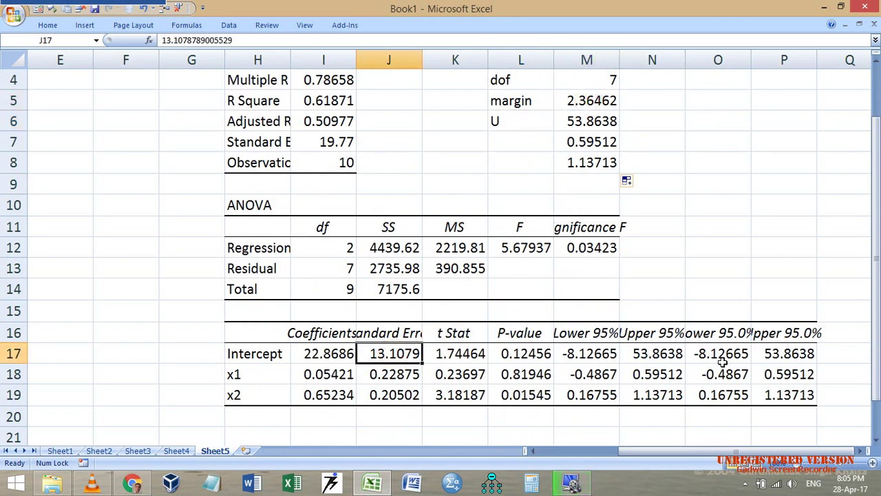